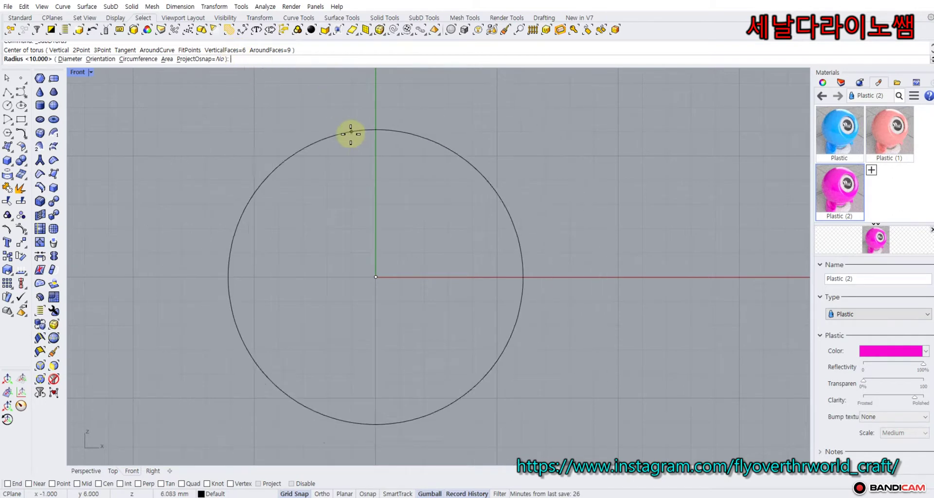
Create a SubD torus in the Front view, centred at the origin, with AroundFaces 10, radius about 11 mm and second radius 1.5 mm.
key(Escape)
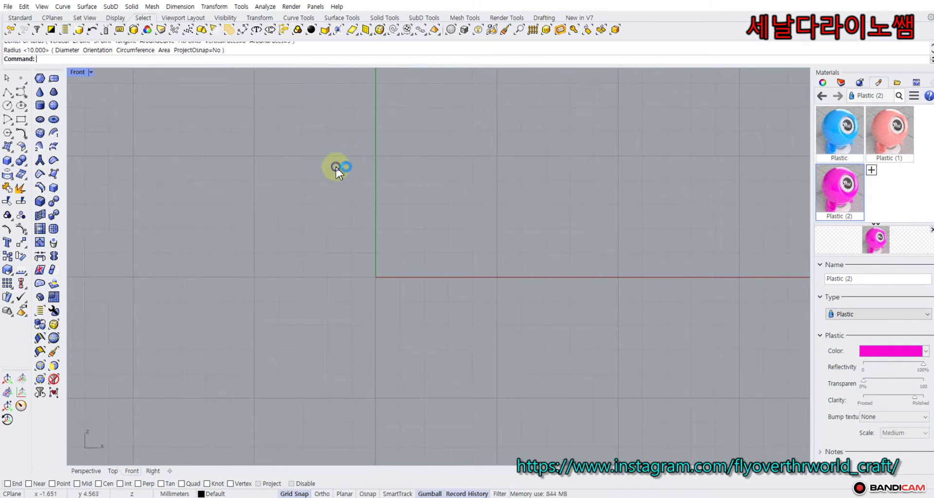
right_click(334, 165)
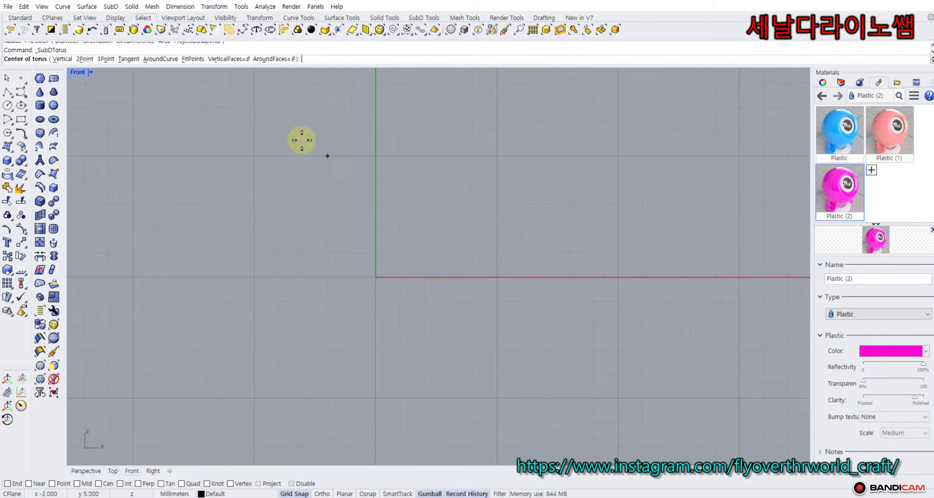
click(266, 59)
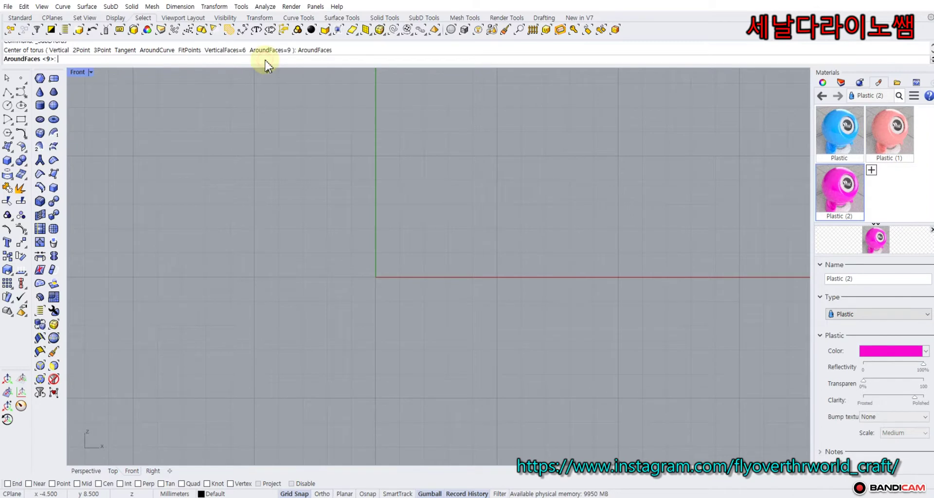
text(10)
key(Return)
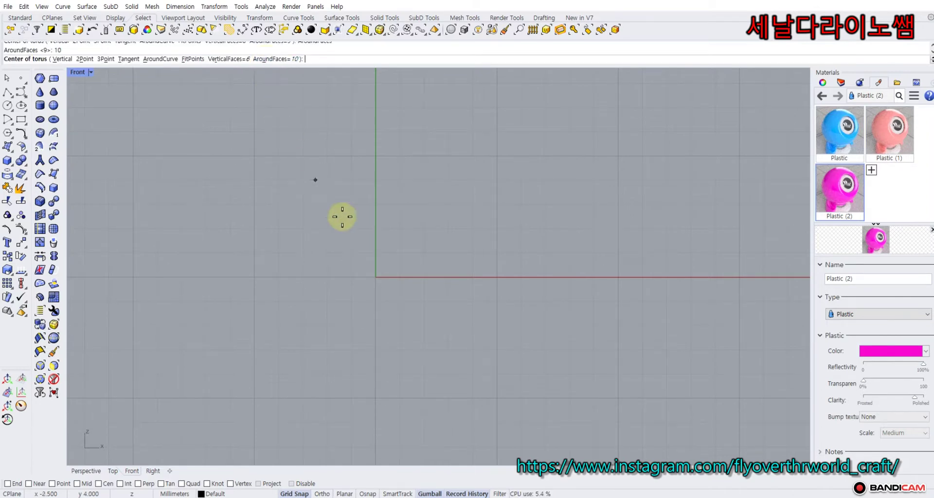
click(375, 277)
scroll(419, 279, down, 2)
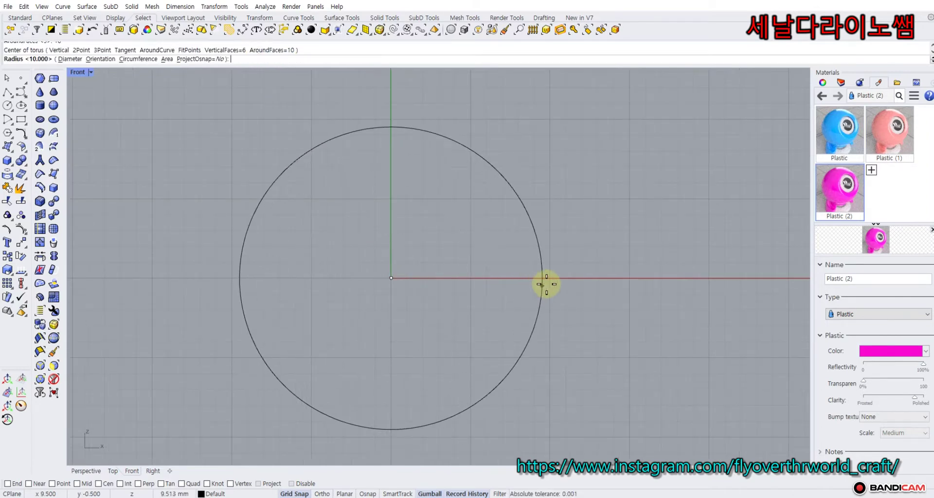
click(566, 277)
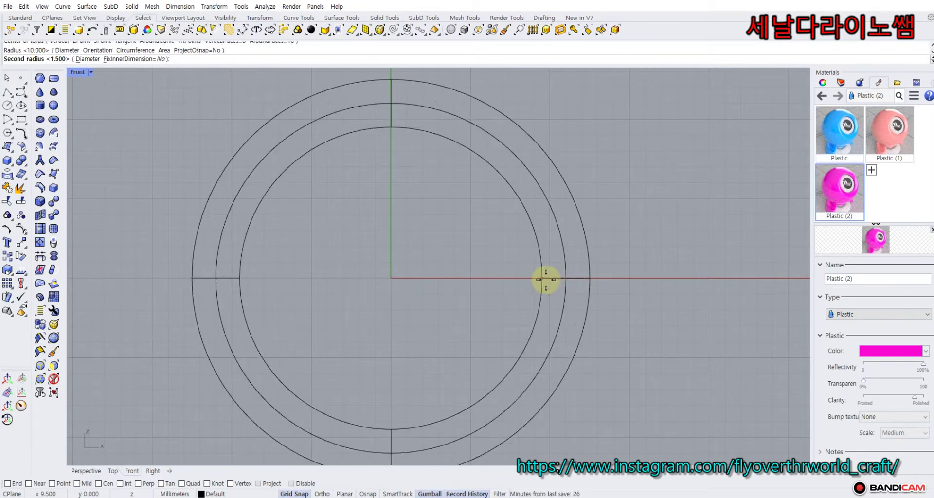
click(545, 279)
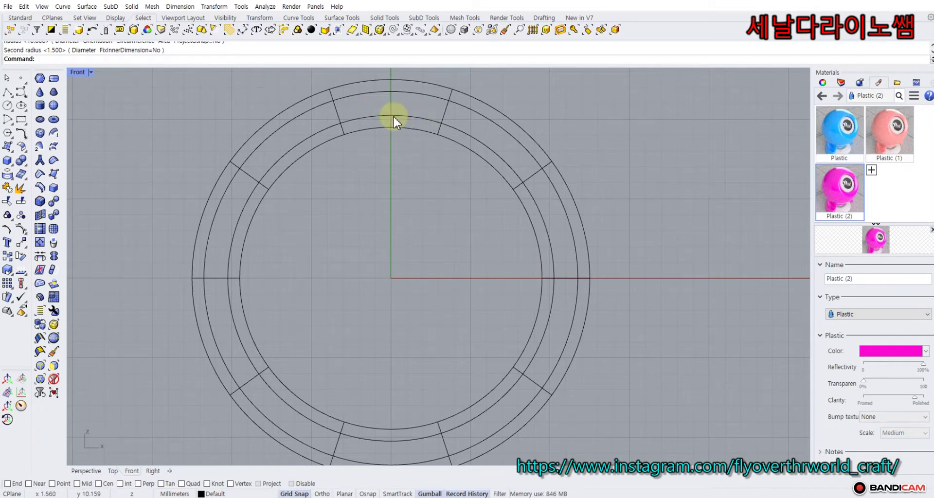
Restore the four-viewport layout and turn the perspective view to face the torus ring.
scroll(347, 140, down, 5)
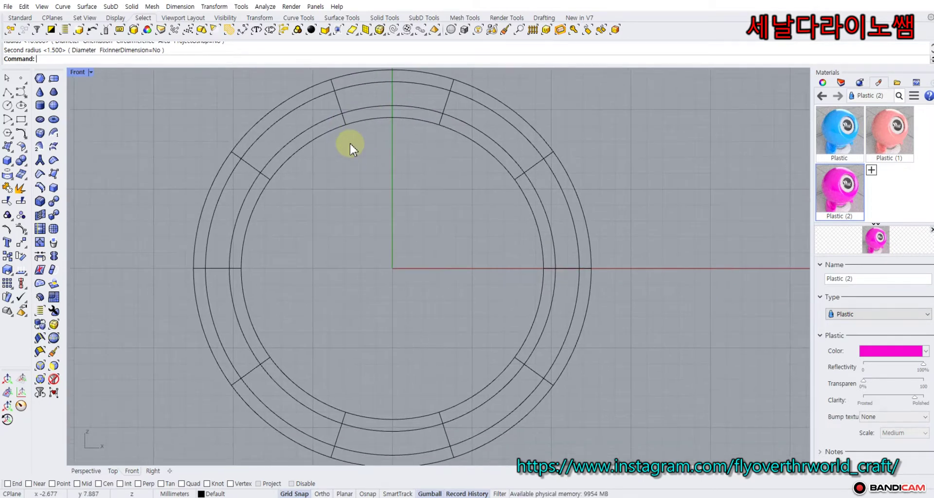
right_drag(364, 174, 430, 174)
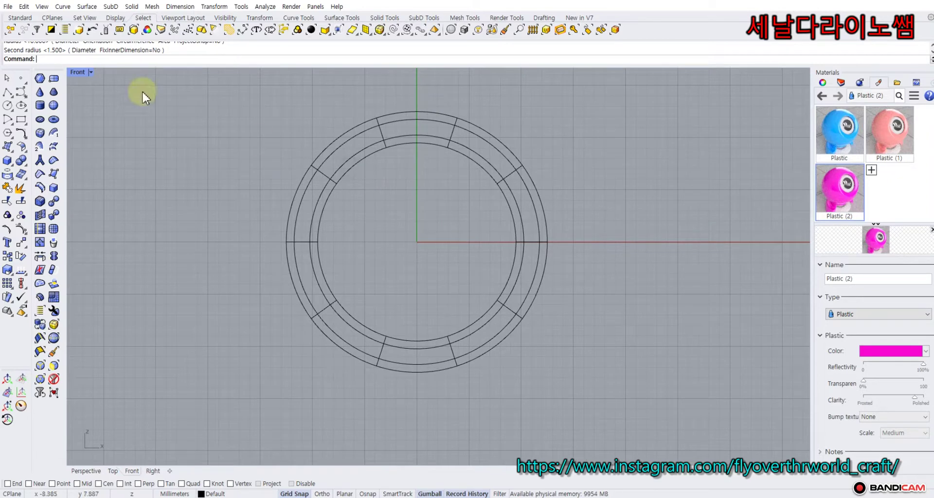
double_click(77, 72)
scroll(583, 124, up, 8)
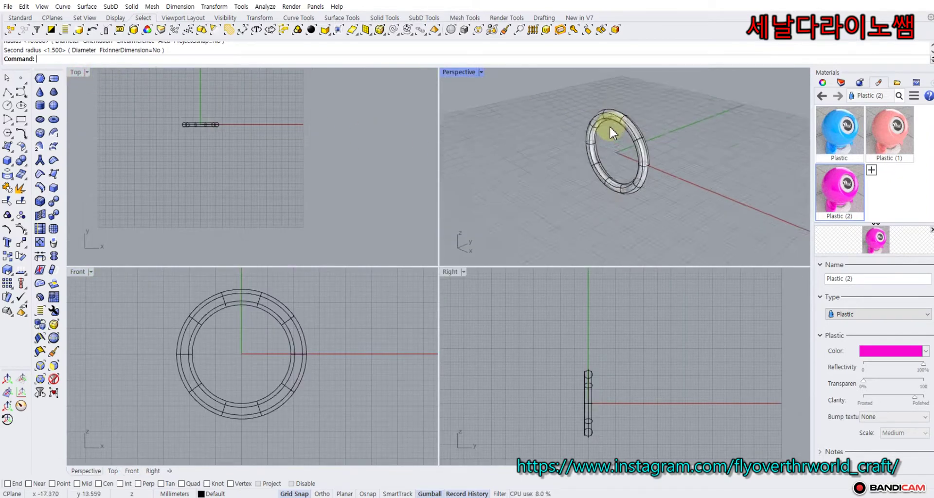
right_drag(559, 124, 589, 134)
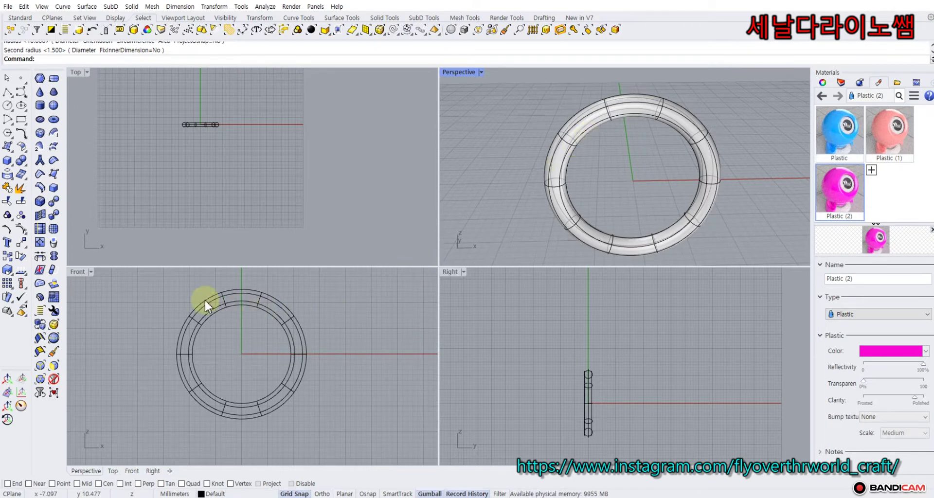
Try to insert an edge loop across the ring's upper-left segment in the Front view.
click(40, 187)
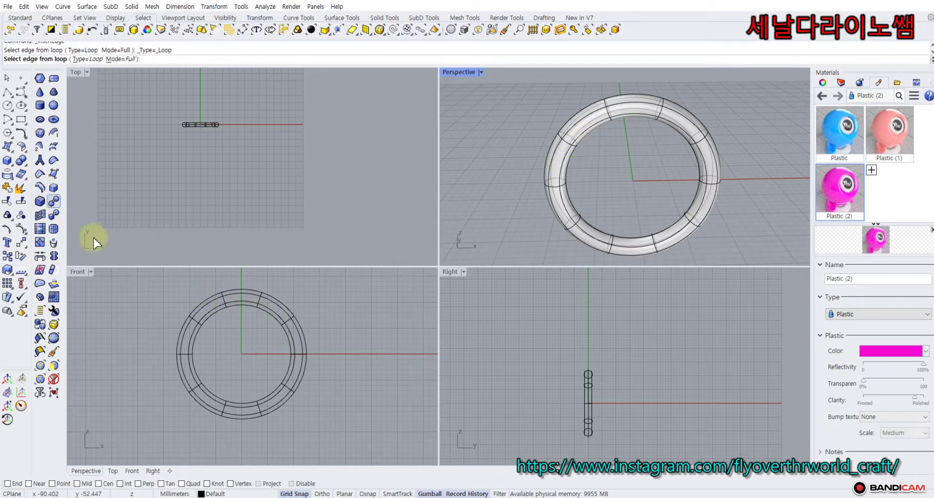
click(223, 298)
key(Return)
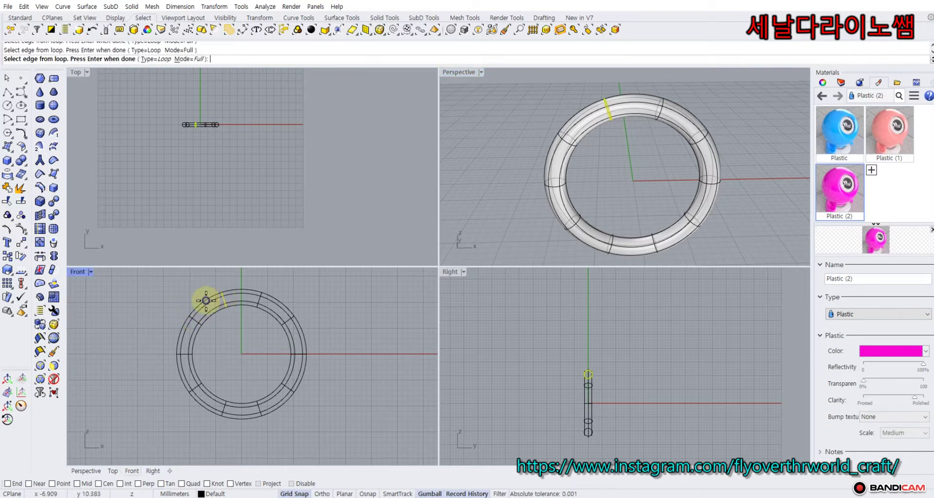
click(206, 308)
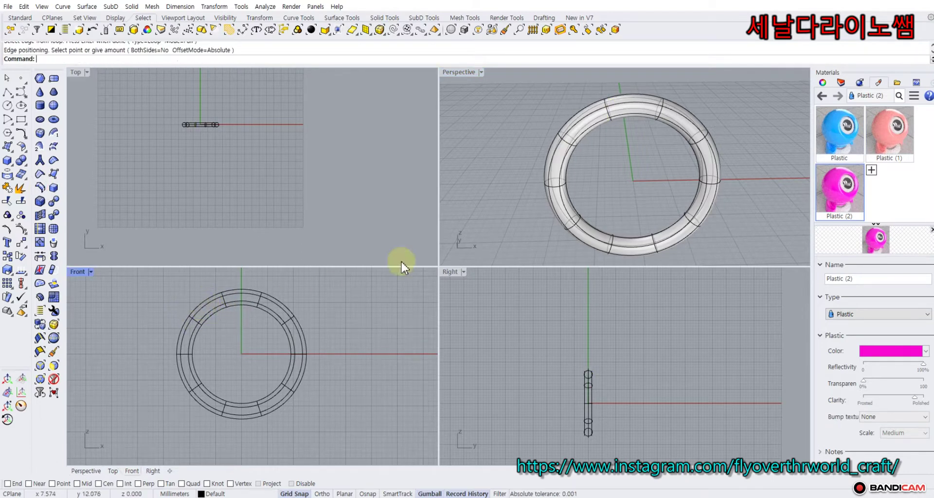
Extrude the two outer faces of the ring's upper-left segment outward, with the gumball tilted perpendicular to them.
right_drag(604, 162, 494, 163)
scroll(631, 111, up, 3)
scroll(200, 297, up, 3)
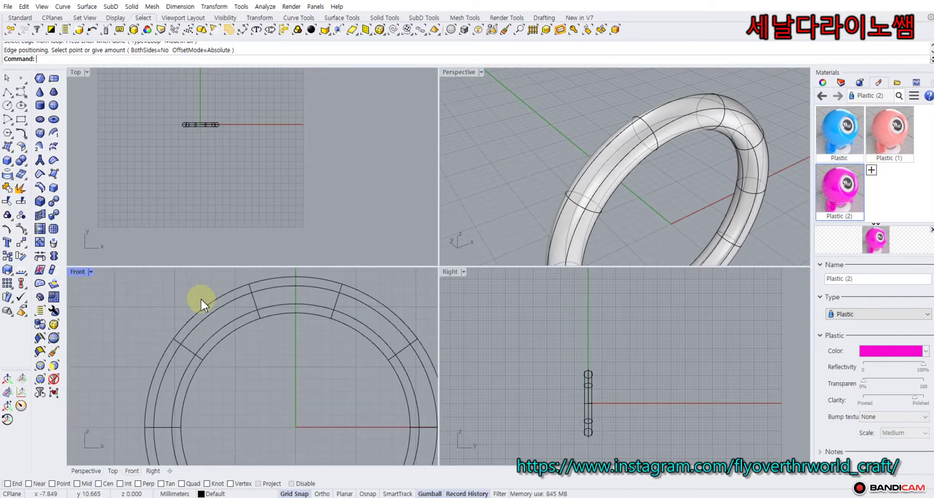
right_drag(632, 161, 658, 161)
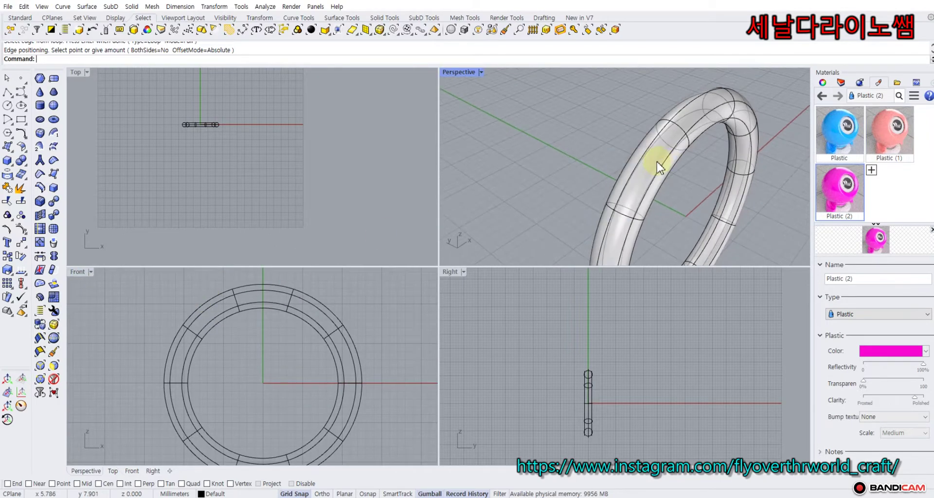
ctrl+shift+click(657, 162)
ctrl+shift+click(642, 145)
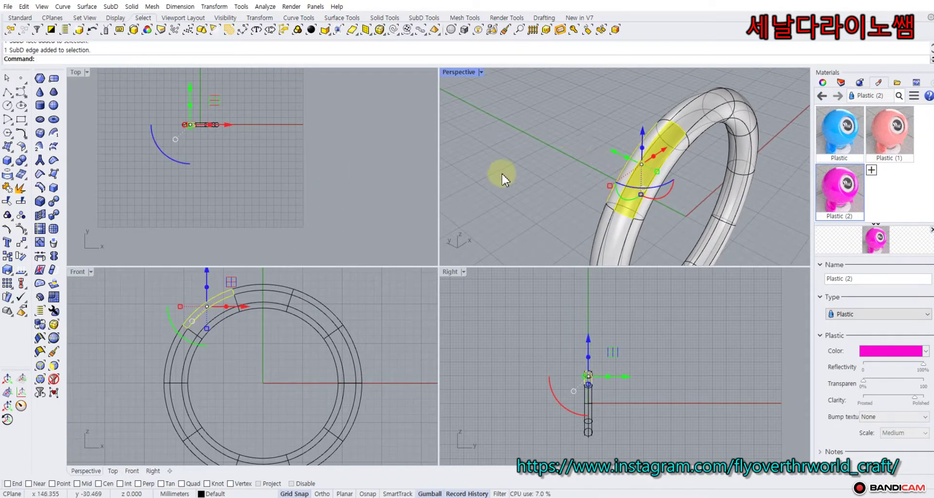
right_drag(500, 171, 671, 151)
ctrl+shift+click(689, 151)
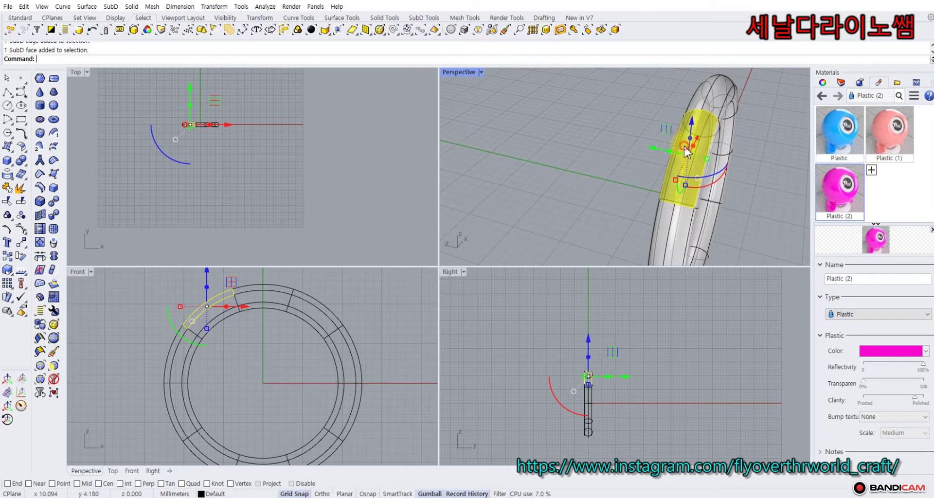
right_drag(233, 320, 253, 378)
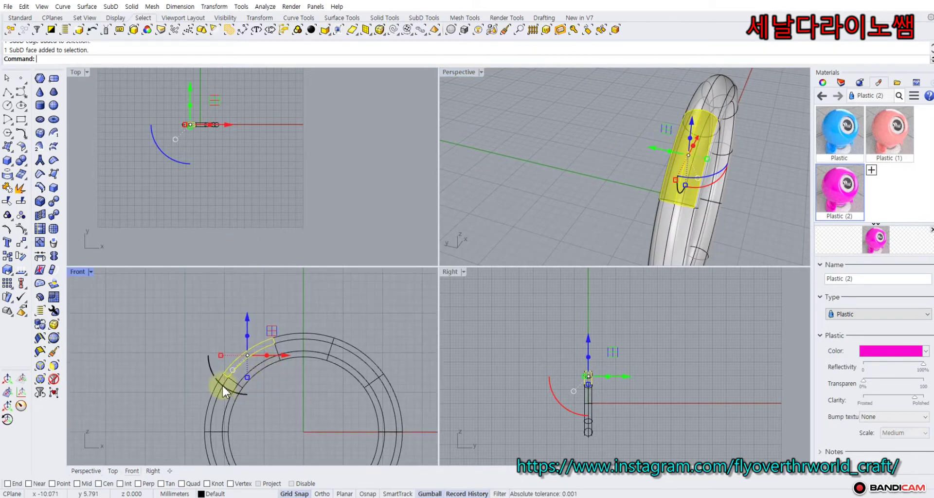
ctrl+drag(221, 384, 240, 388)
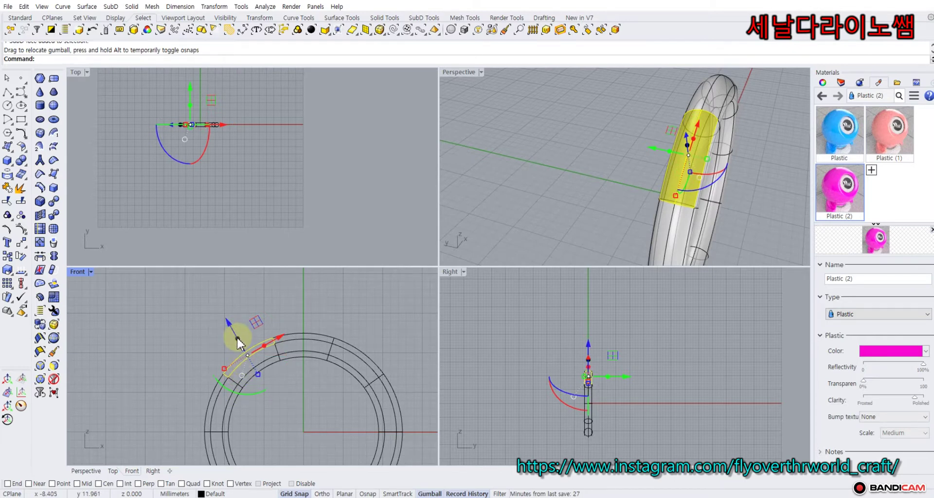
drag(238, 343, 230, 332)
click(192, 316)
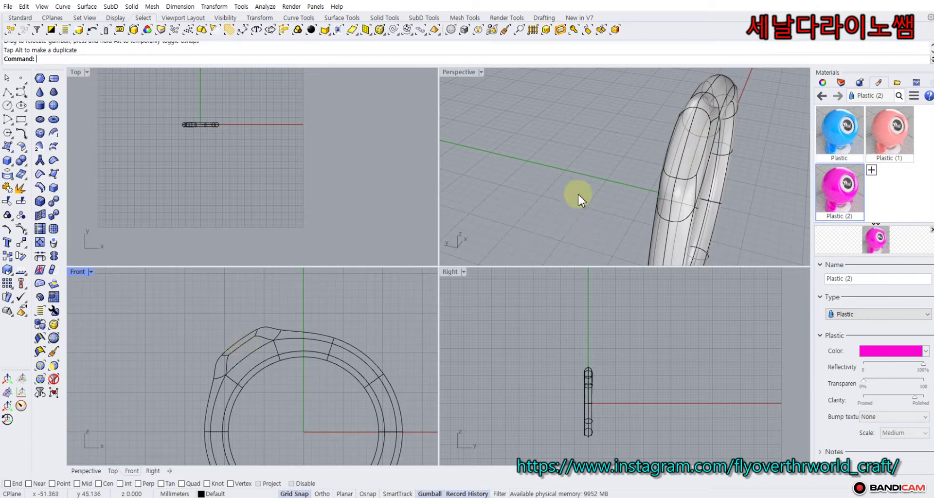
Try rotating the two outer faces of the raised bump in the Front view, and undo the rotation.
right_drag(562, 176, 524, 162)
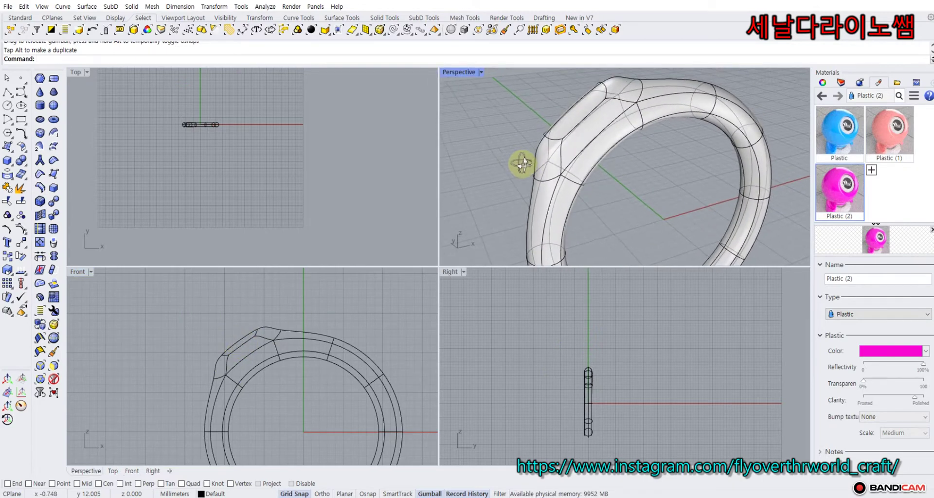
ctrl+shift+click(563, 117)
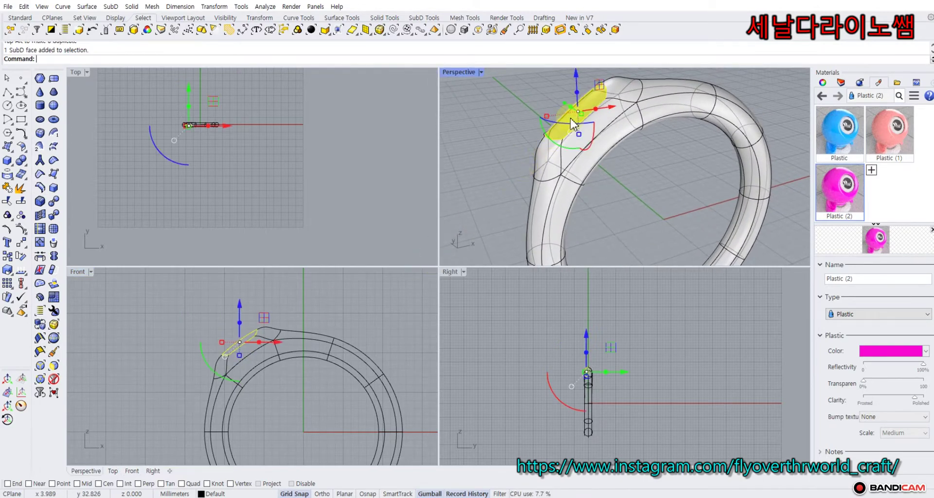
right_drag(547, 112, 617, 123)
scroll(645, 136, up, 5)
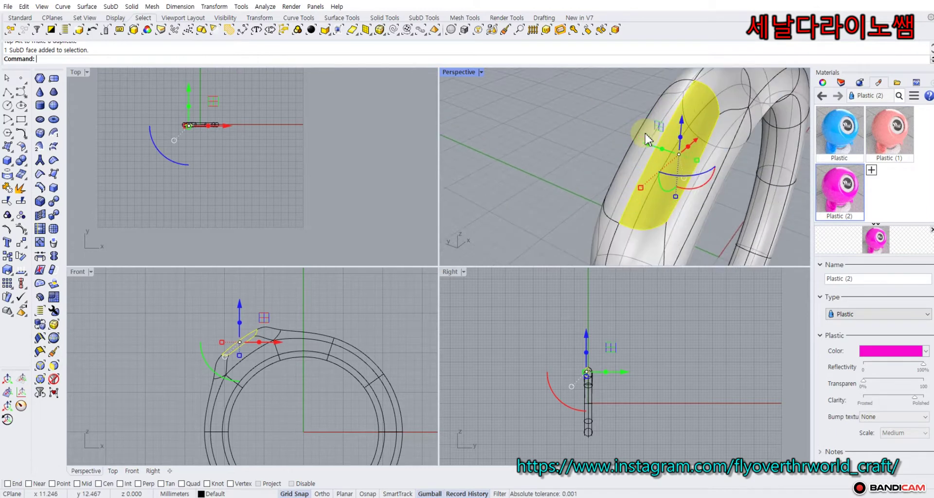
ctrl+shift+click(645, 134)
scroll(237, 335, up, 3)
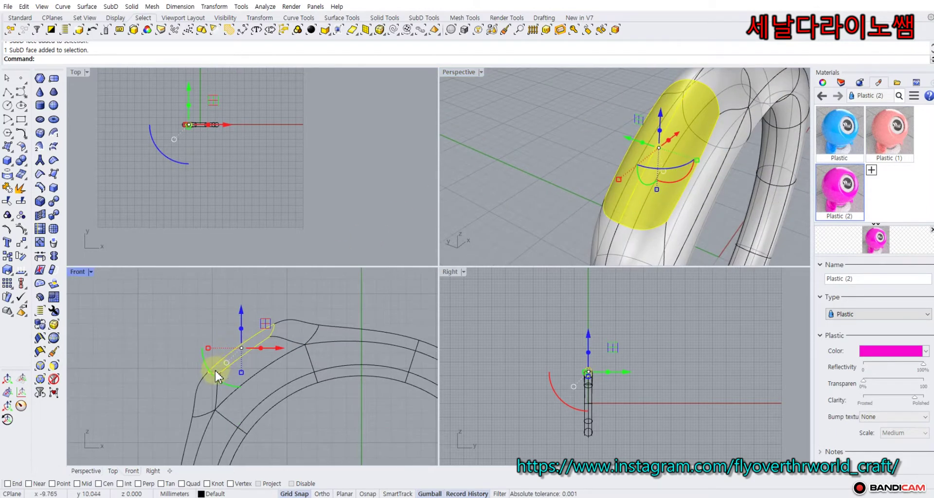
drag(214, 383, 229, 386)
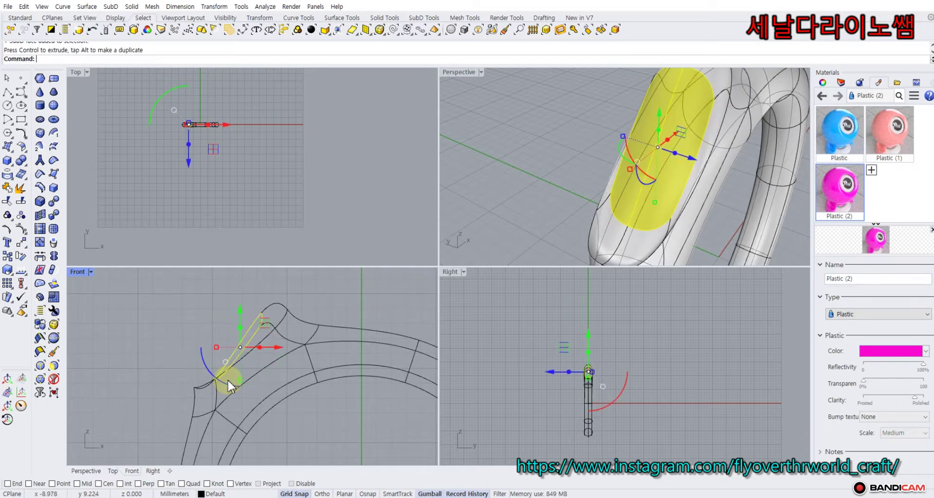
key(ctrl+z)
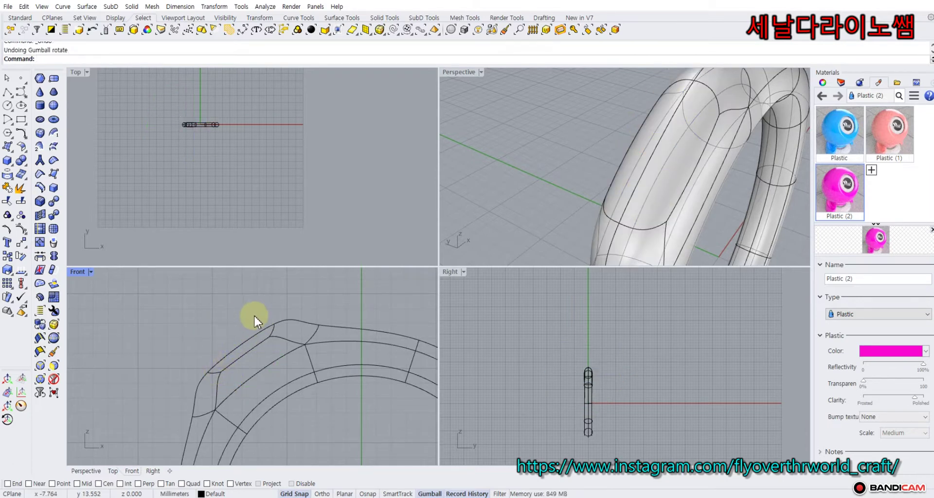
drag(235, 342, 235, 342)
click(548, 144)
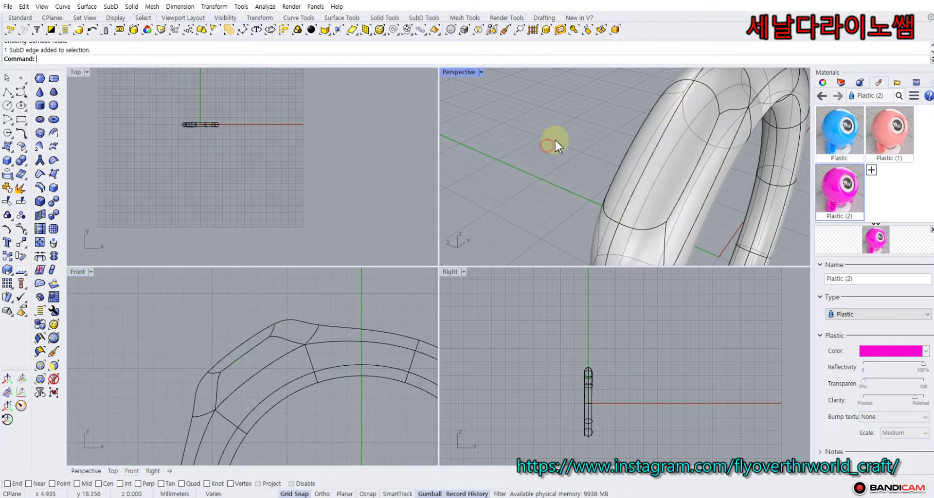
Scale the bump's two outer faces down both along the ring and across the band's width.
ctrl+shift+click(641, 139)
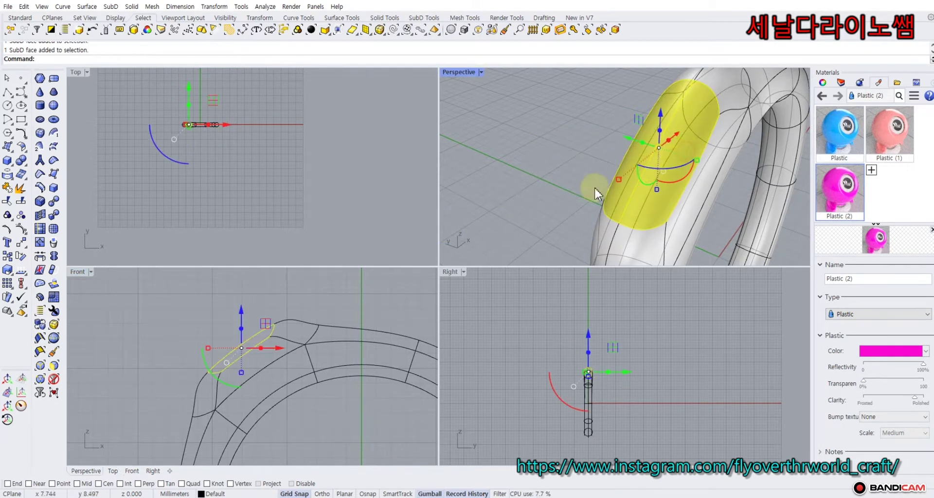
drag(203, 361, 224, 358)
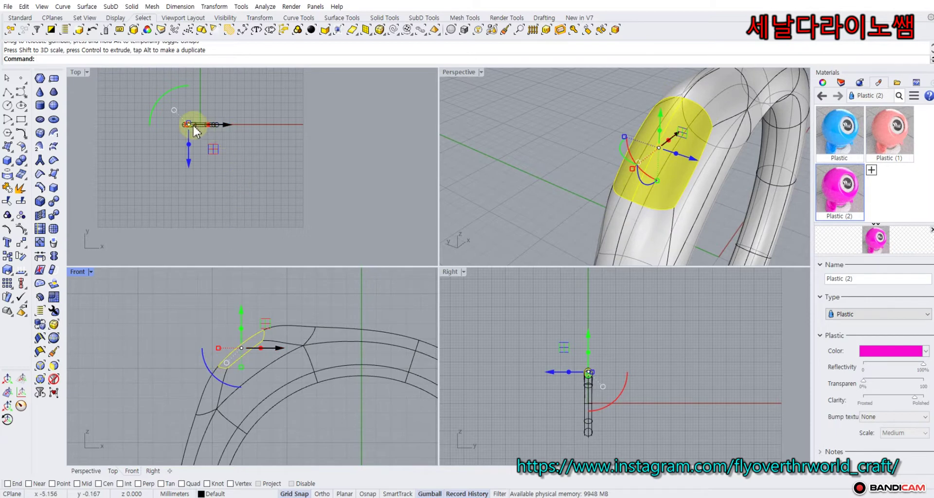
scroll(197, 129, up, 10)
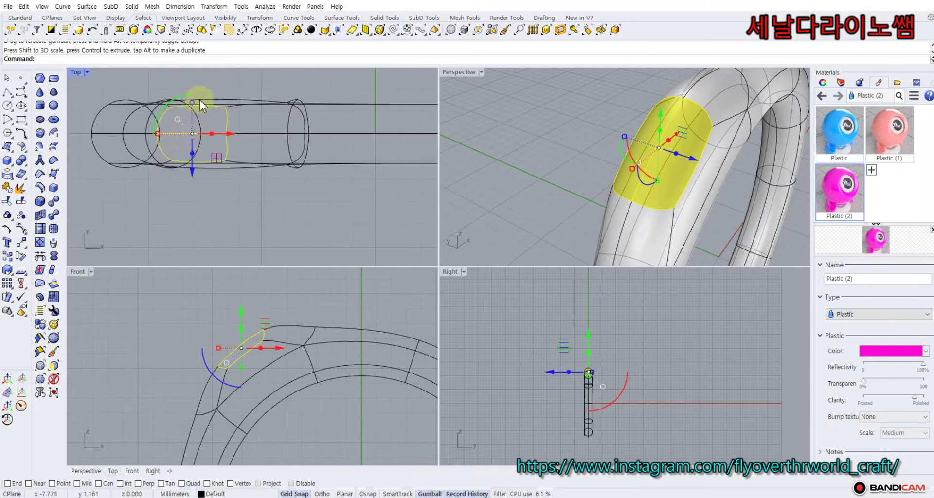
drag(193, 102, 194, 115)
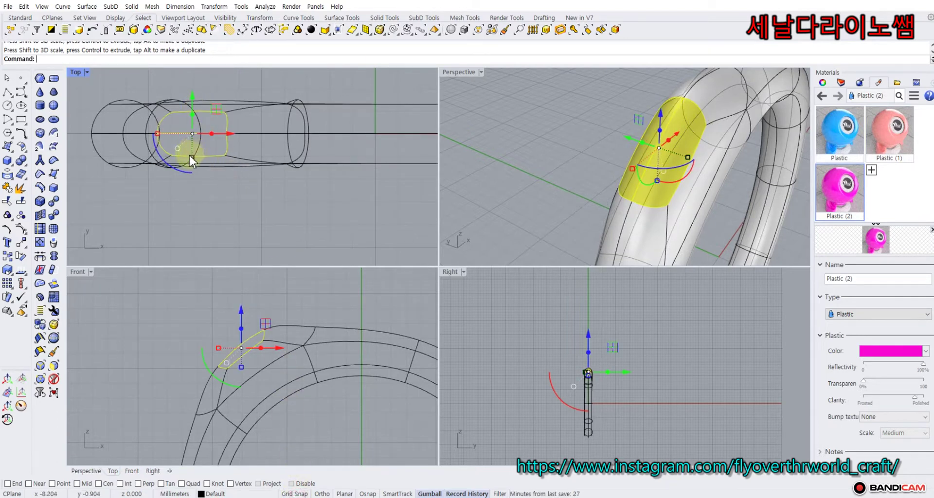
drag(189, 155, 190, 151)
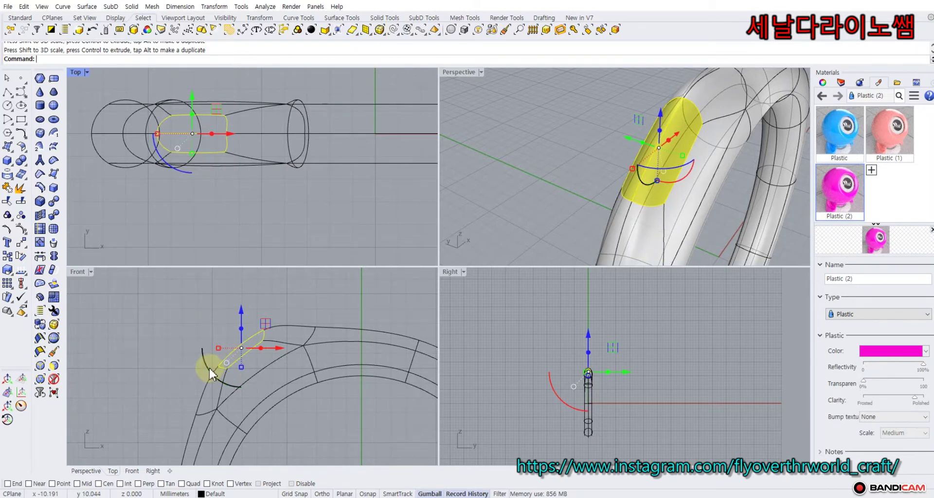
Extrude the narrowed faces farther outward from the ring, with the gumball realigned perpendicular to them in the Front view.
mouse_move(207, 368)
ctrl+mouse_down()
mouse_move(227, 388)
mouse_move(214, 372)
mouse_move(223, 355)
mouse_move(209, 367)
mouse_move(223, 374)
ctrl+mouse_up()
scroll(178, 328, down, 6)
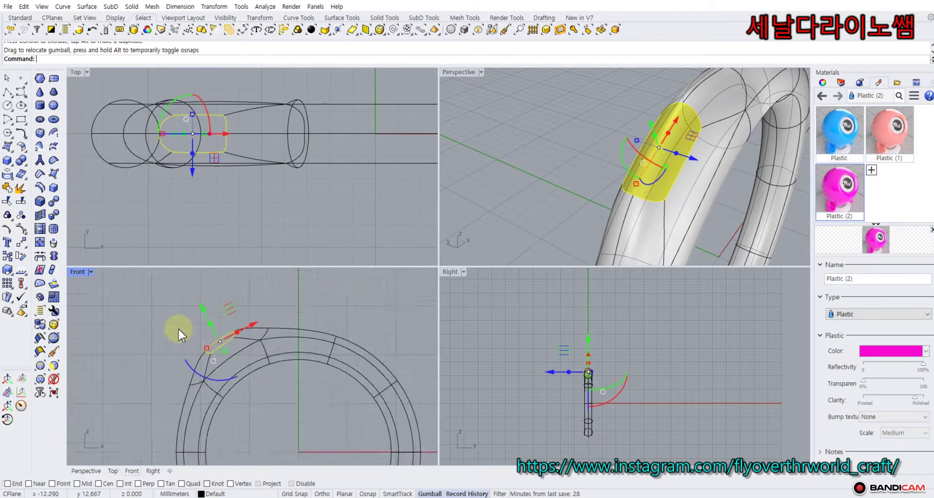
right_drag(168, 332, 287, 371)
drag(287, 371, 273, 347)
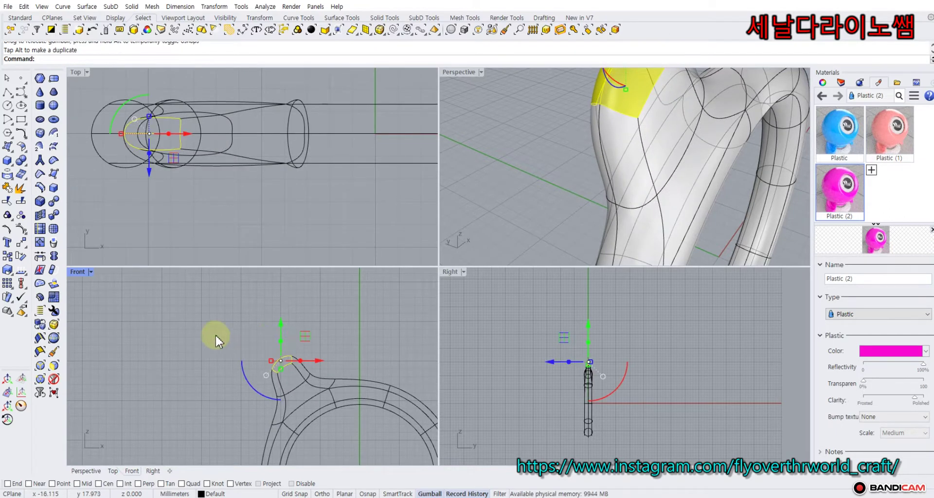
Extrude the branch's end faces outward in two more segments in the Front view, realigning the gumball perpendicular to them.
right_drag(214, 334, 221, 356)
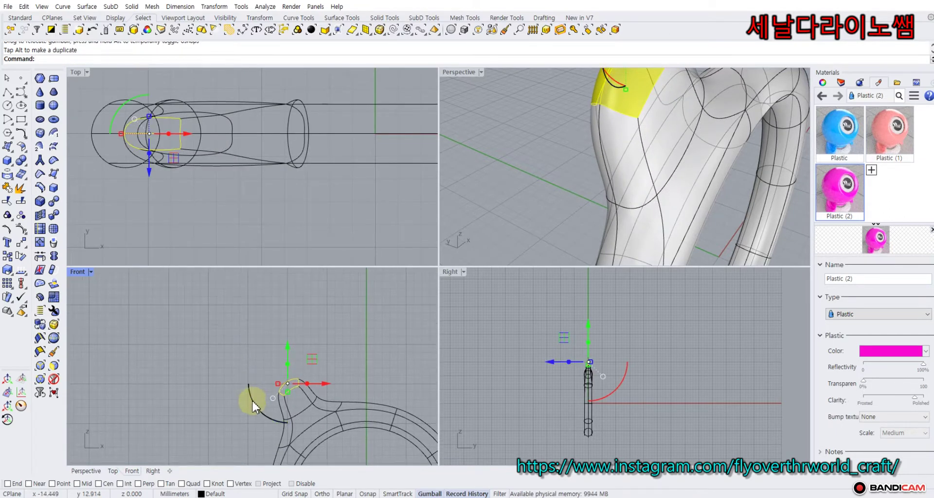
ctrl+drag(252, 401, 264, 412)
drag(279, 365, 247, 383)
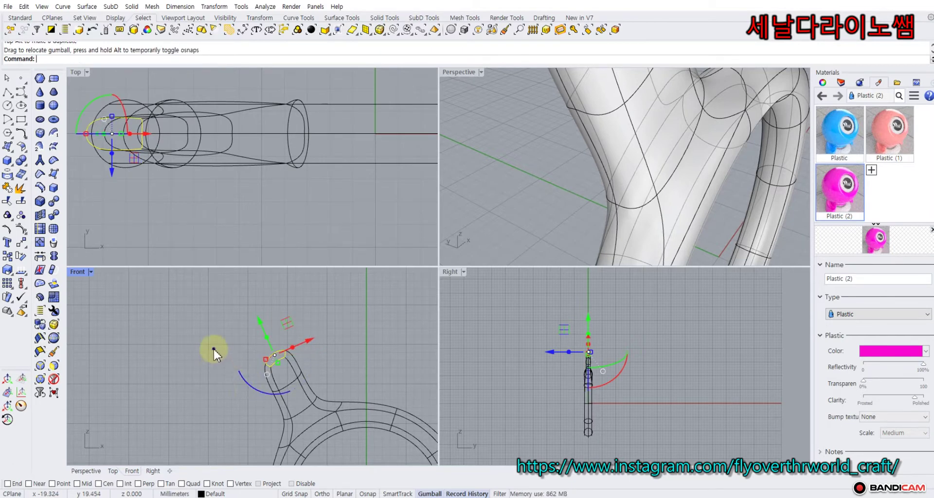
right_drag(213, 348, 227, 375)
drag(280, 371, 255, 319)
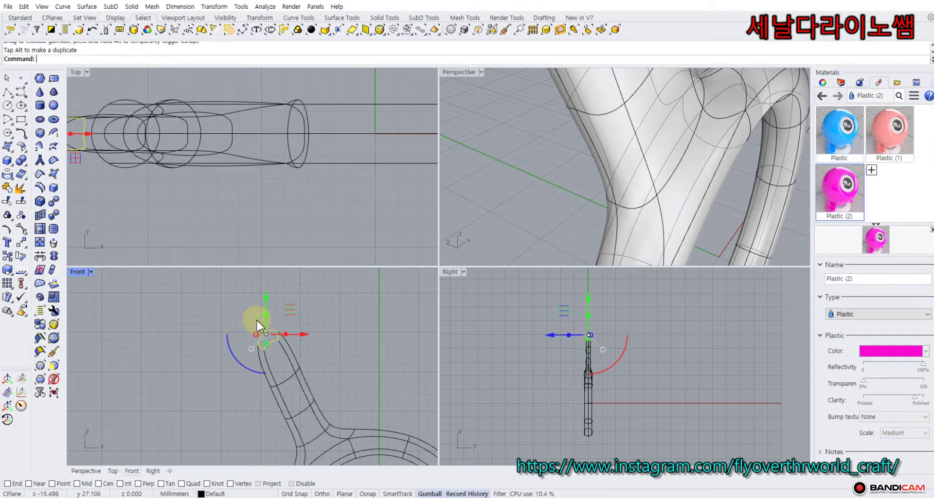
Extrude the branch's end faces one segment farther from the ring, with the gumball tilted along the branch's direction.
drag(233, 358, 244, 371)
right_drag(206, 339, 224, 393)
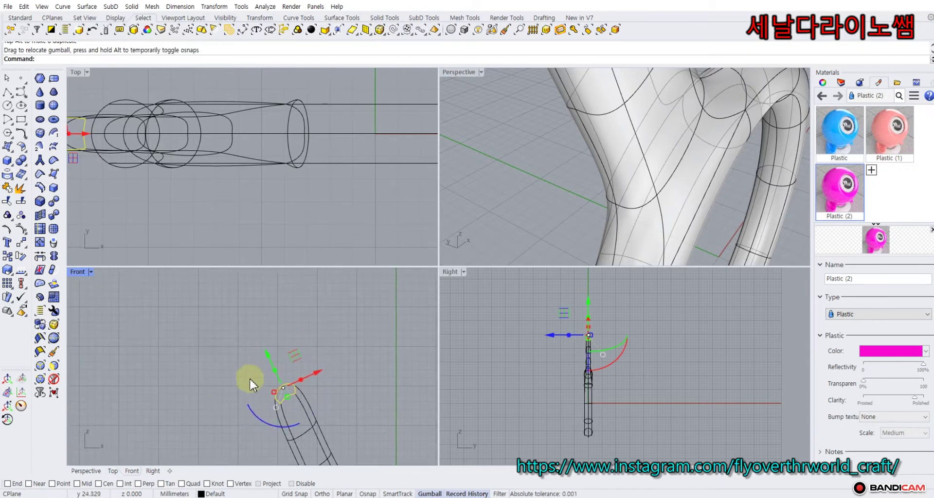
drag(275, 369, 261, 330)
key(Escape)
scroll(191, 319, down, 4)
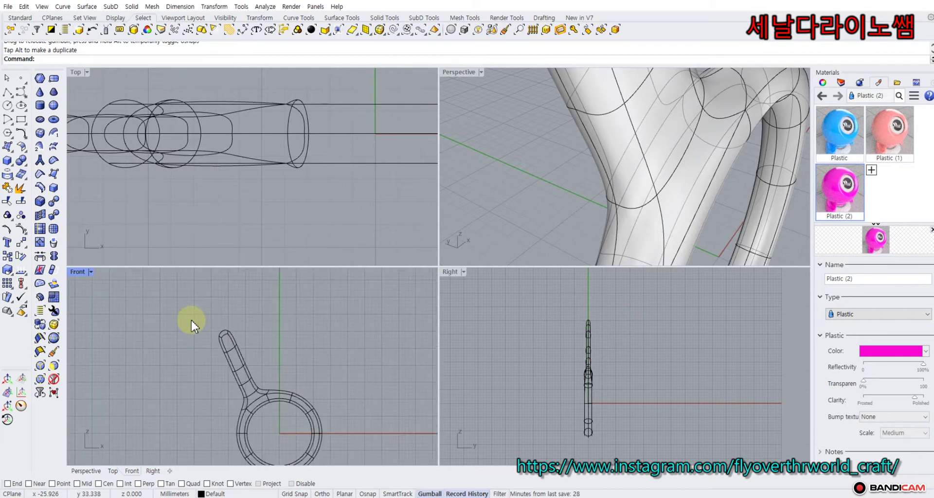
scroll(524, 183, down, 12)
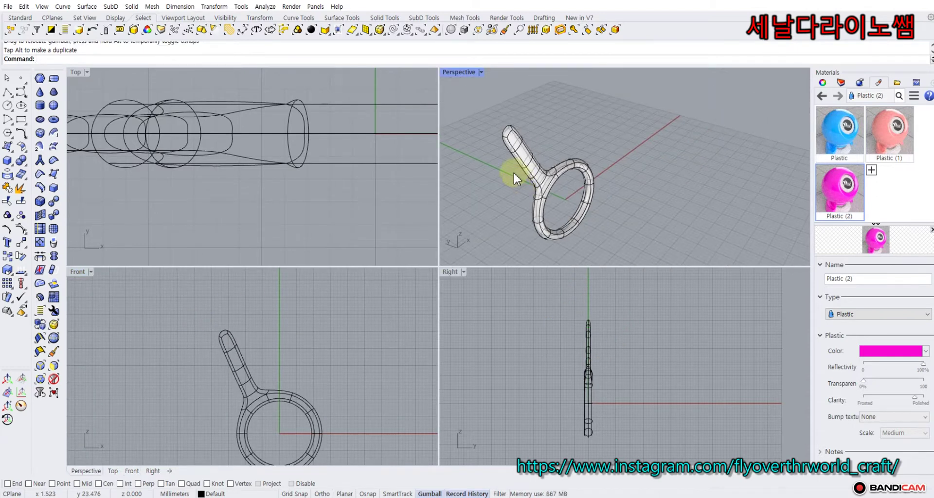
shift+right_drag(513, 171, 568, 181)
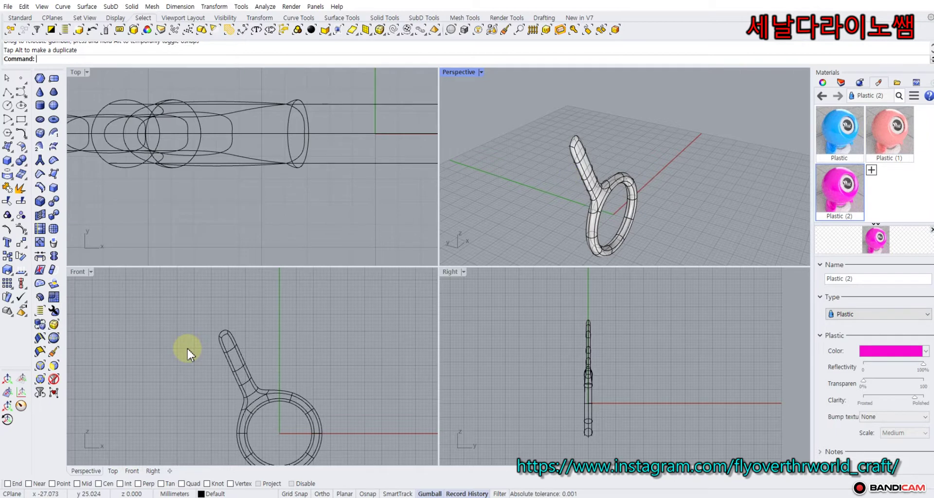
right_drag(563, 156, 529, 219)
scroll(575, 345, up, 3)
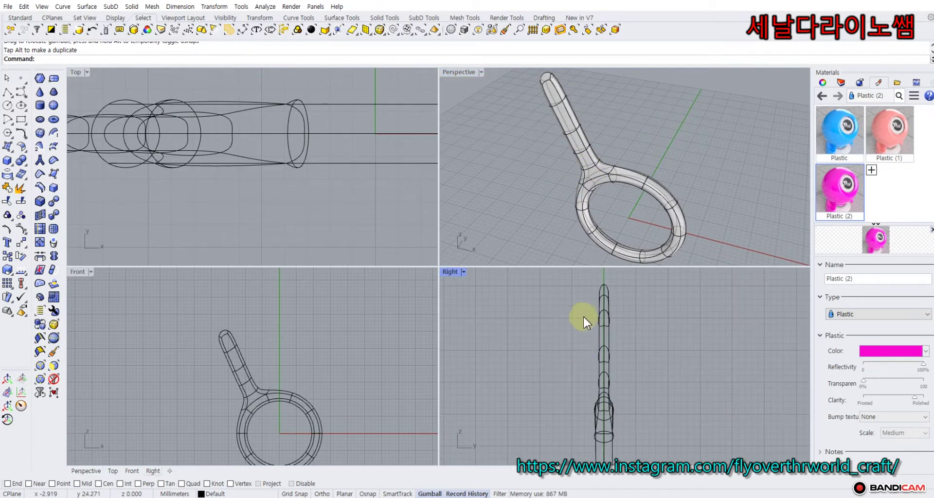
drag(189, 307, 255, 388)
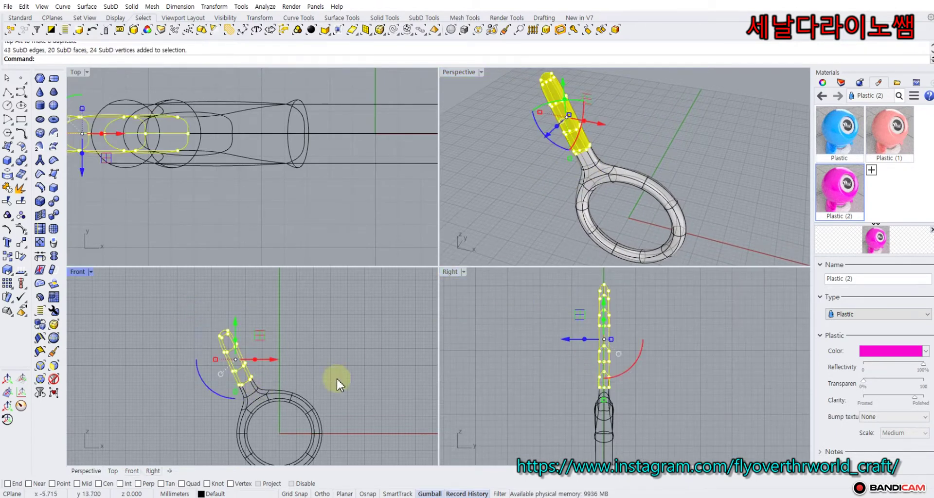
click(566, 341)
click(555, 297)
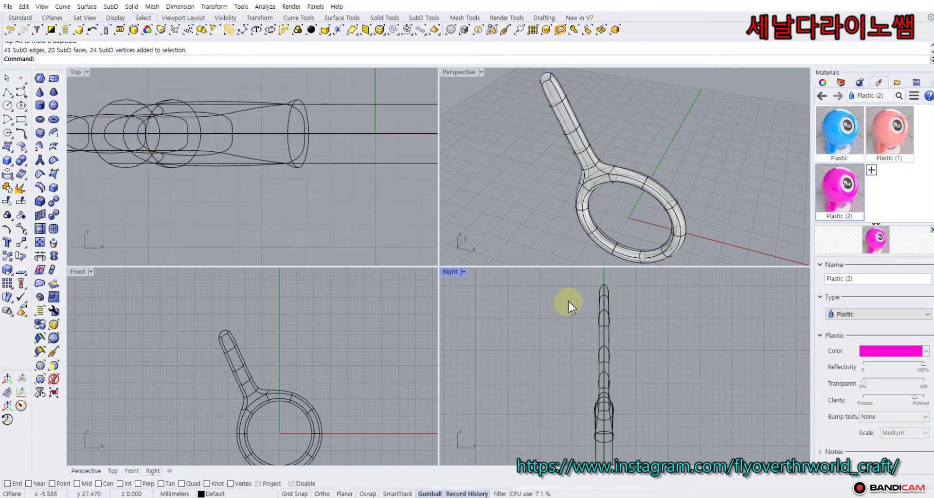
Bend the branch into a gentle S-curve in the Right view by shifting its upper sections sideways and its tip back toward the axis.
right_drag(569, 300, 548, 293)
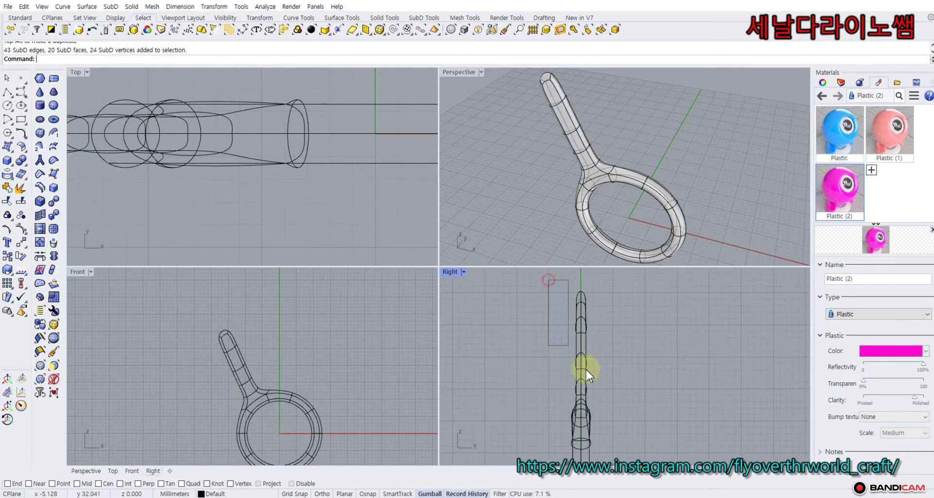
drag(585, 368, 609, 374)
click(615, 333)
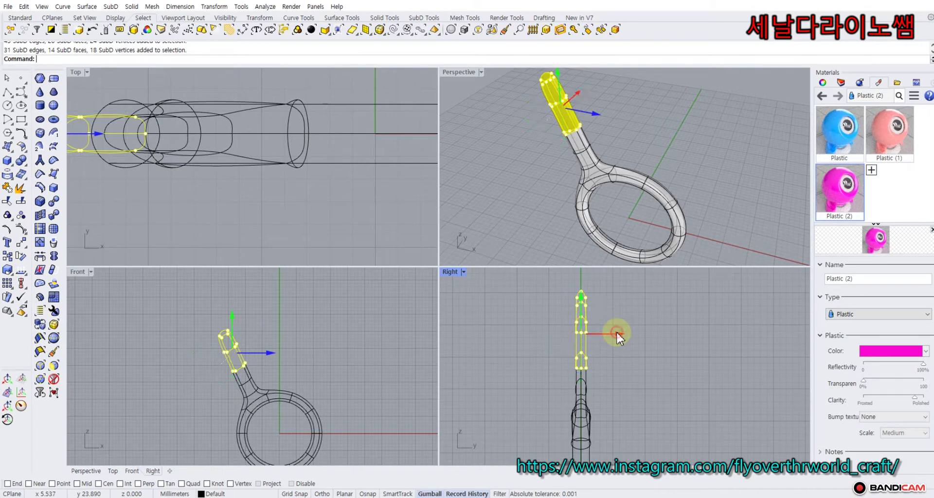
drag(615, 333, 623, 298)
click(535, 322)
click(556, 287)
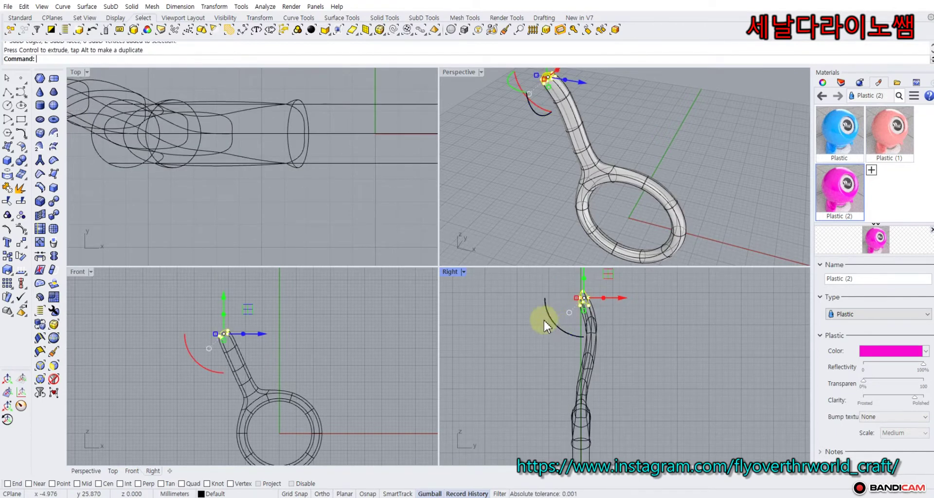
click(561, 323)
drag(599, 334, 629, 321)
click(521, 175)
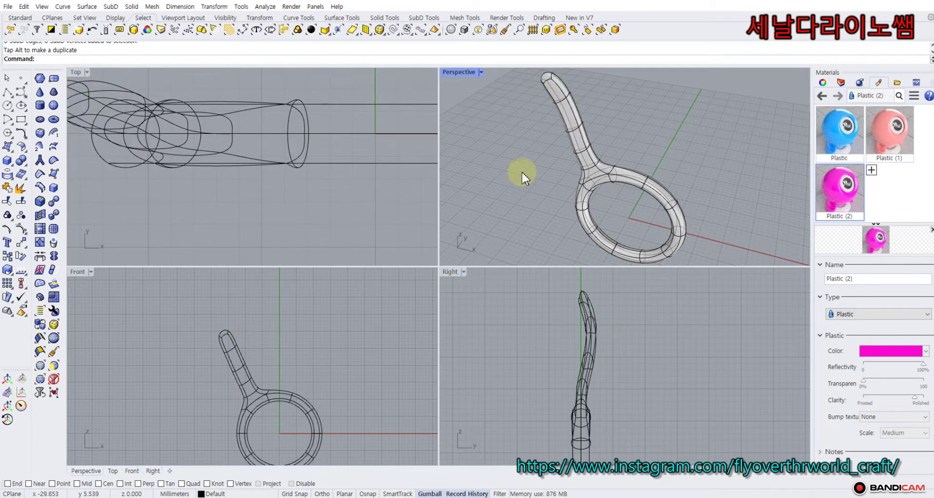
Rotate the edge loop just below the branch's tip in the Right view.
right_drag(528, 187, 676, 151)
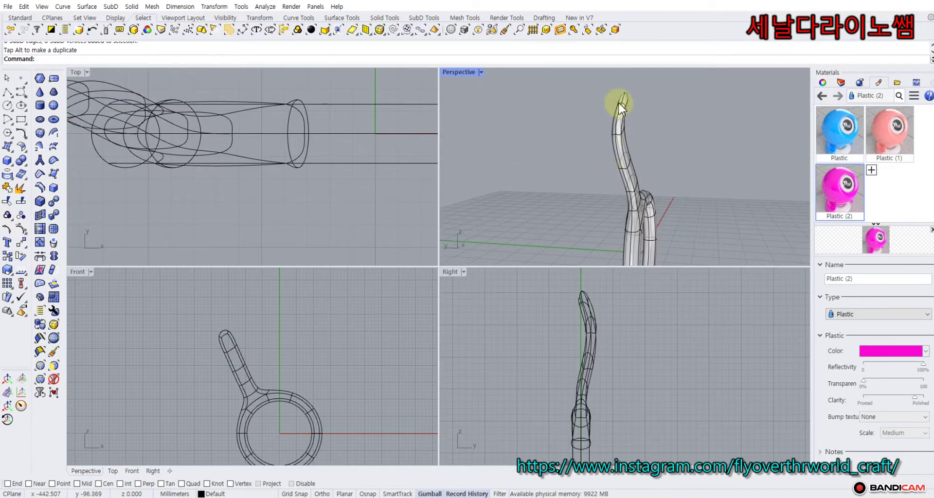
mouse_move(582, 174)
right_down()
mouse_move(635, 171)
mouse_move(597, 165)
right_up()
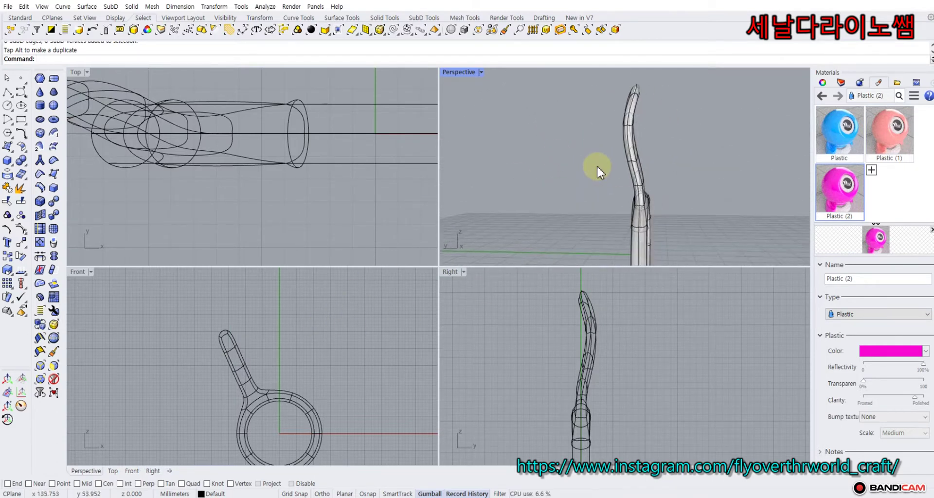
drag(675, 136, 675, 136)
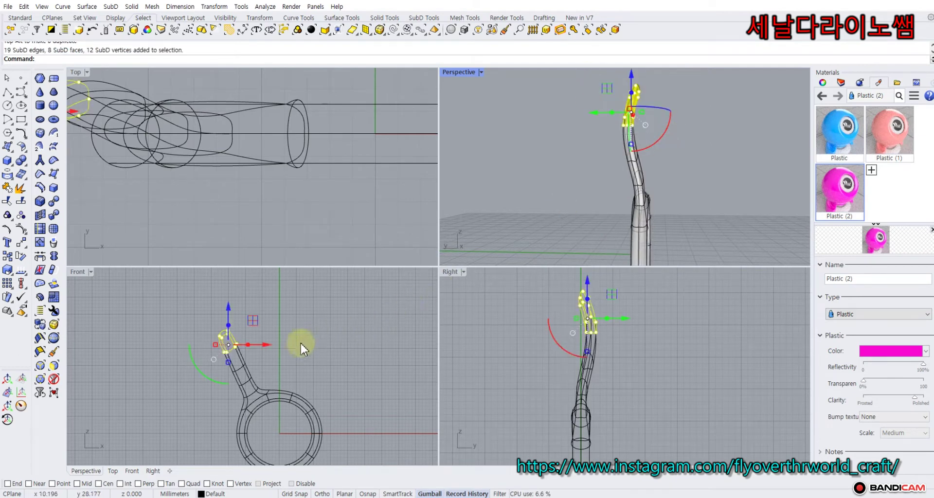
click(514, 328)
scroll(231, 345, up, 5)
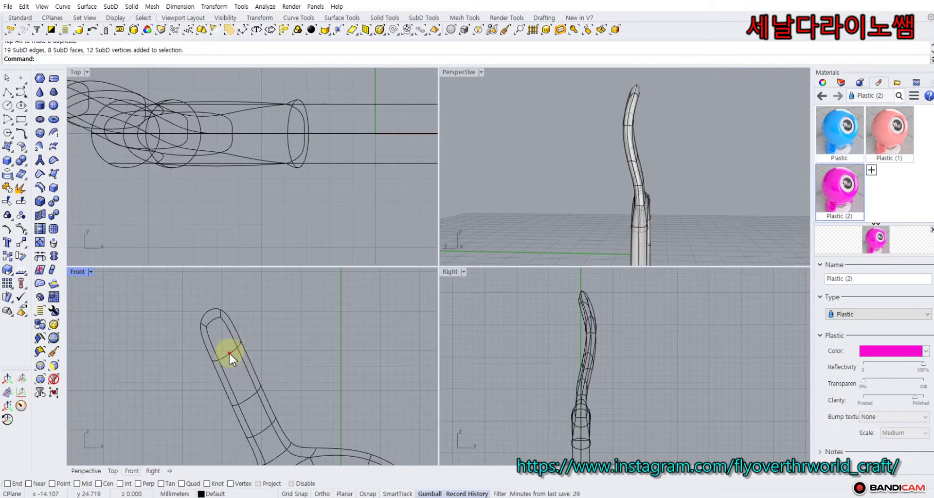
double_click(228, 352)
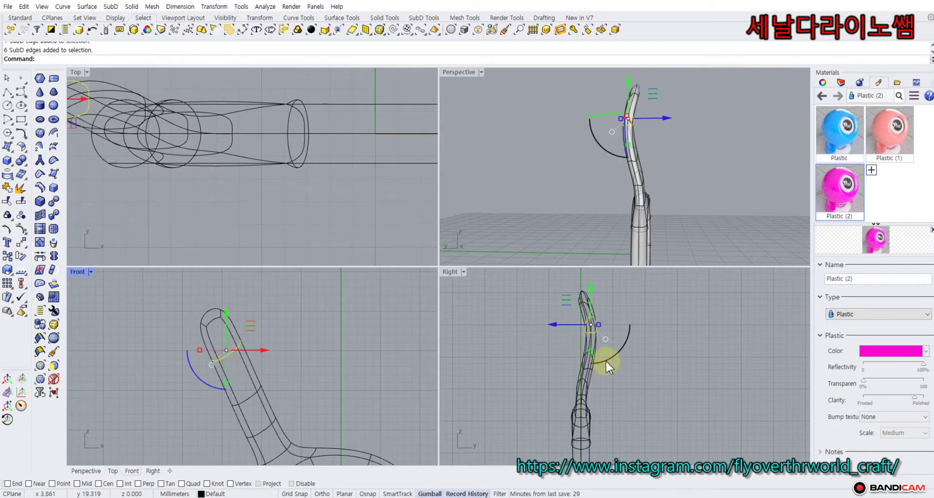
mouse_move(606, 359)
mouse_down()
mouse_move(632, 359)
mouse_move(607, 359)
mouse_up()
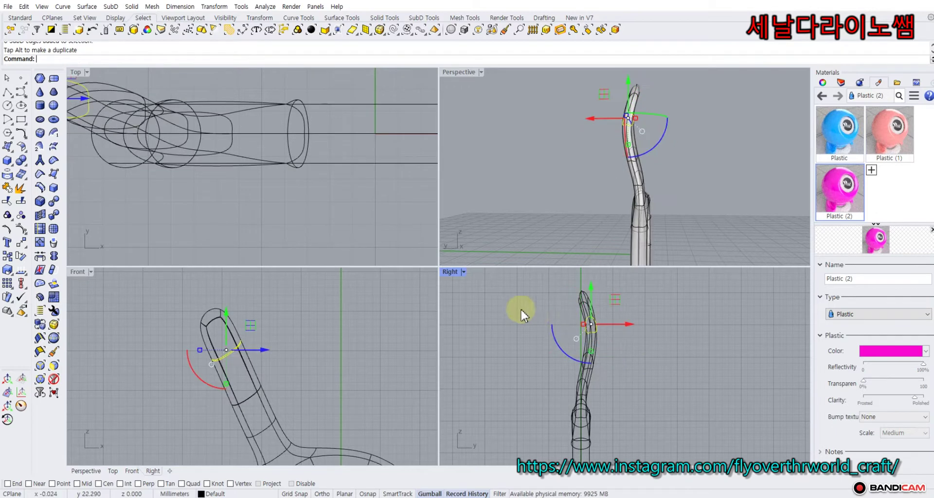
click(513, 305)
Tilt the branch's tip section in the Right view and shift it slightly down along the bend.
drag(546, 282, 564, 360)
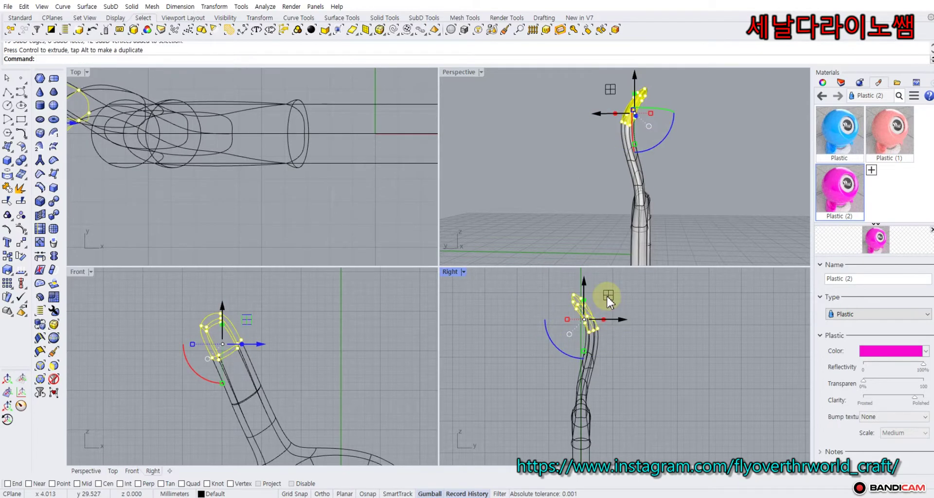
drag(607, 296, 598, 302)
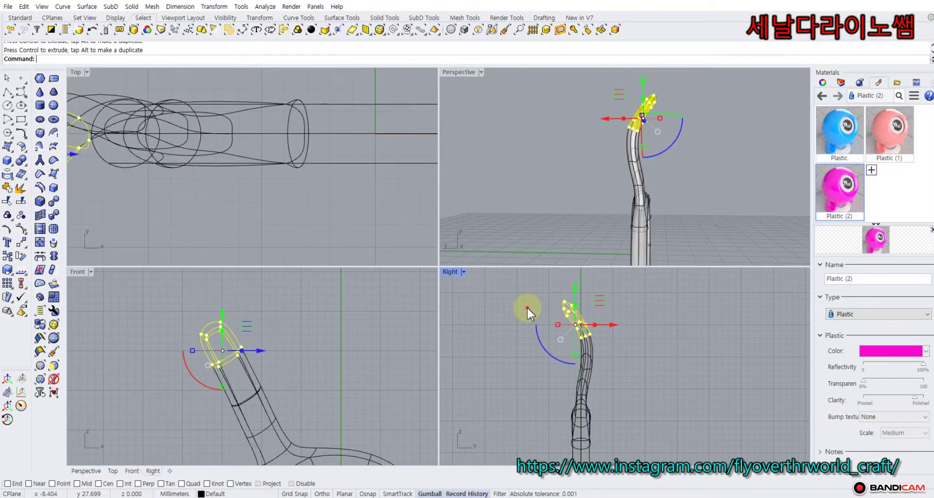
click(527, 307)
Rotate and reposition the branch's larger upper part in the Right view to strengthen the curve.
mouse_move(597, 179)
right_down()
mouse_move(566, 175)
mouse_move(582, 177)
right_up()
drag(539, 294, 616, 374)
drag(553, 373, 560, 378)
drag(601, 319, 598, 313)
click(519, 306)
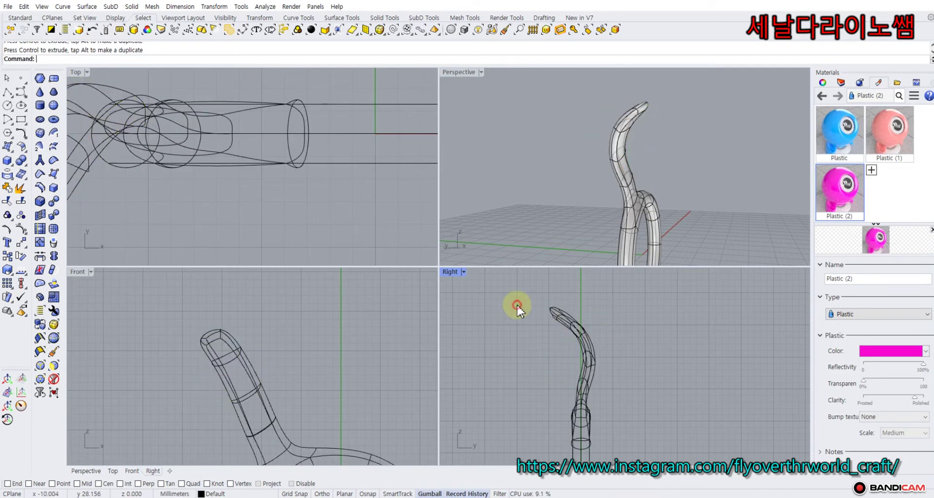
Refine the branch's end faces and tip section in the Right view to smooth the hooked curve.
ctrl+shift+drag(522, 291, 567, 327)
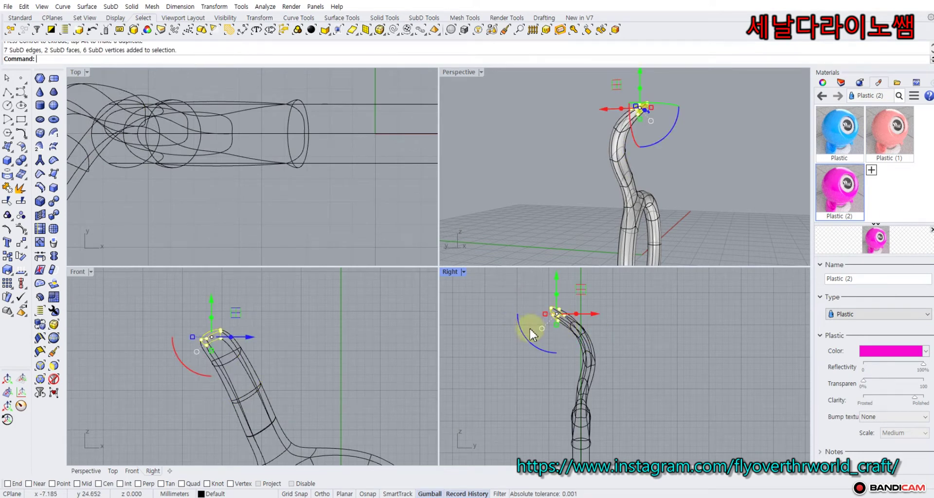
drag(578, 288, 603, 344)
click(518, 291)
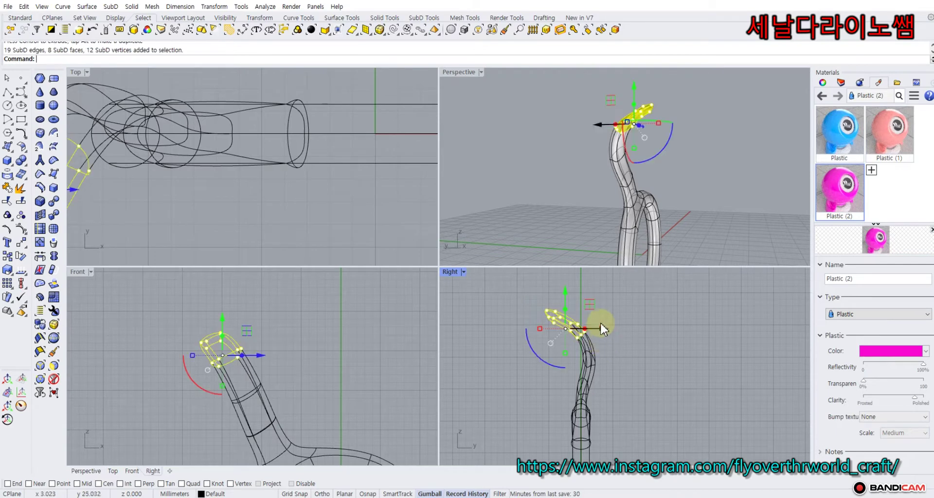
drag(591, 305, 592, 304)
click(583, 194)
Try rotating the bent tip section in the Front view, and check the branch's shape in the Top and Perspective views.
right_drag(583, 195, 525, 204)
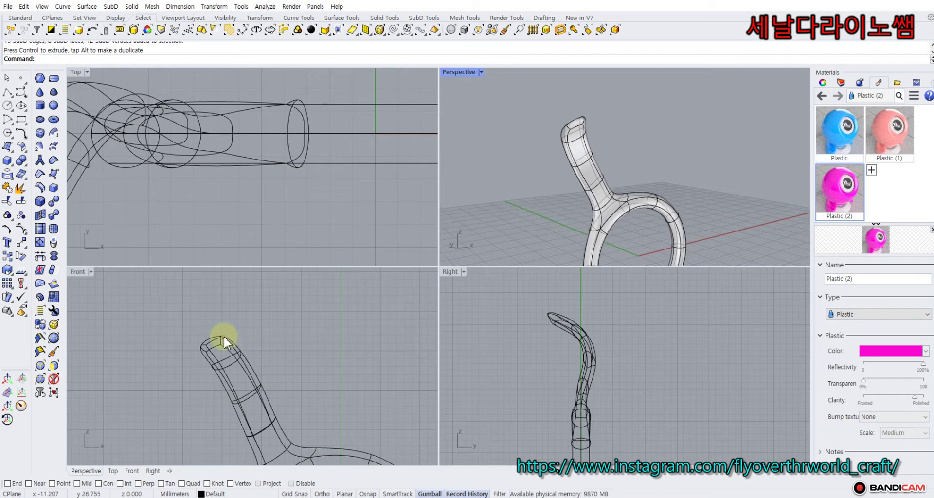
ctrl+shift+drag(156, 302, 268, 373)
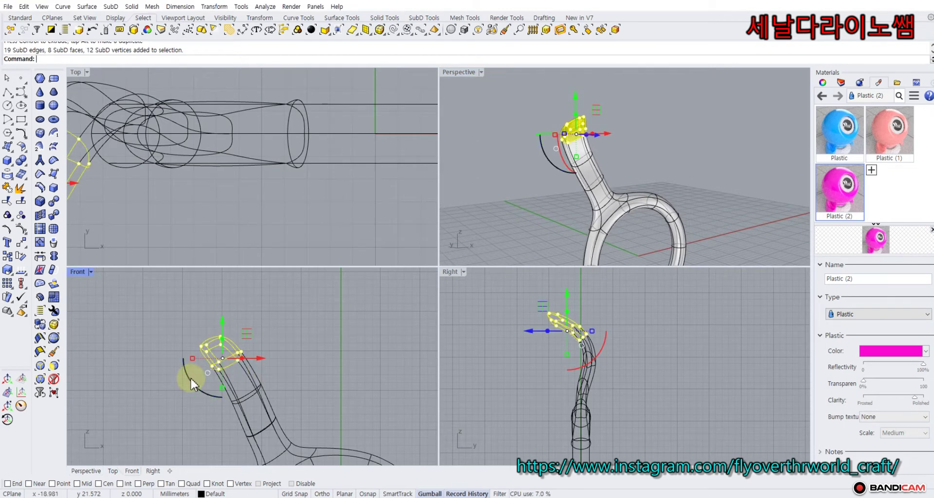
drag(188, 377, 185, 374)
scroll(214, 222, up, 4)
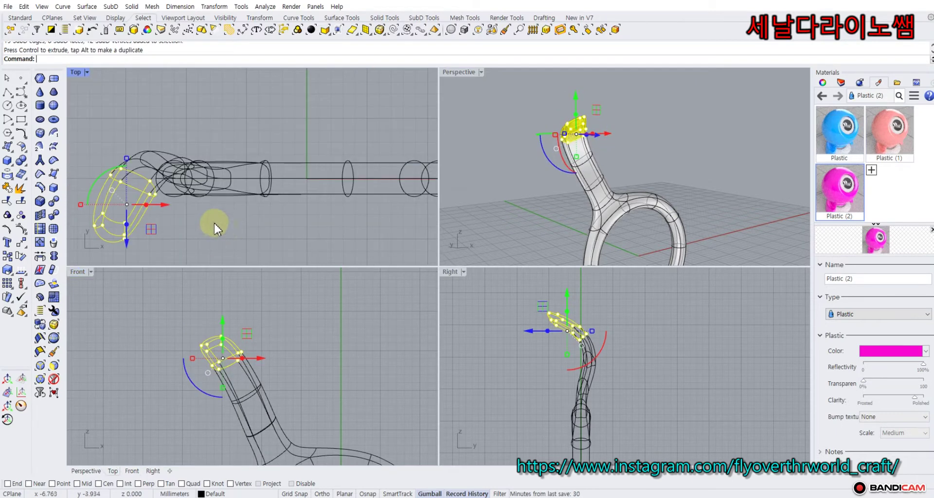
click(332, 229)
right_drag(536, 209, 518, 214)
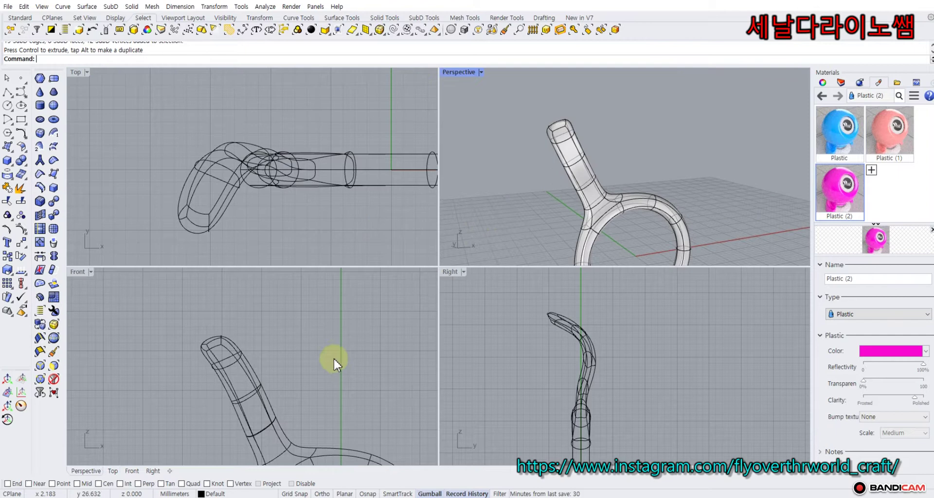
Widen the edge loop at the branch's middle in the Front view, with the gumball aligned across the branch.
double_click(247, 399)
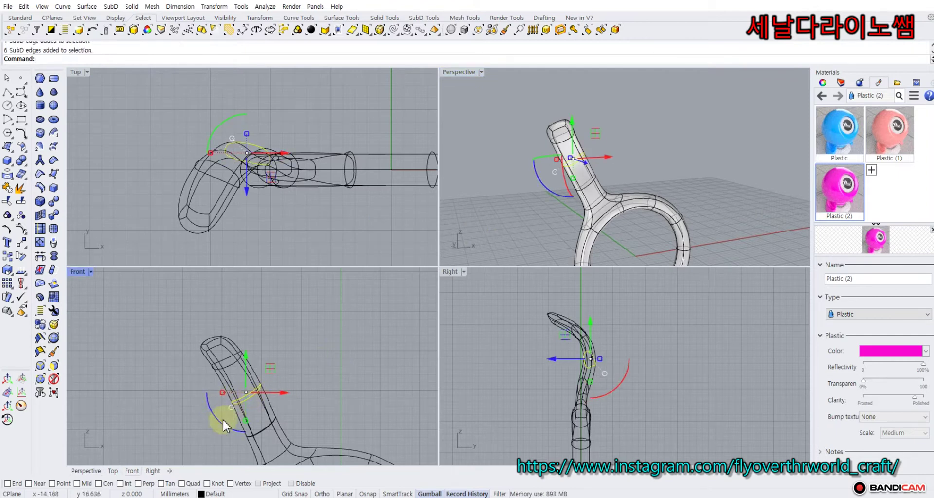
mouse_move(218, 418)
ctrl+mouse_down()
mouse_move(236, 436)
mouse_move(219, 406)
mouse_move(206, 407)
ctrl+mouse_up()
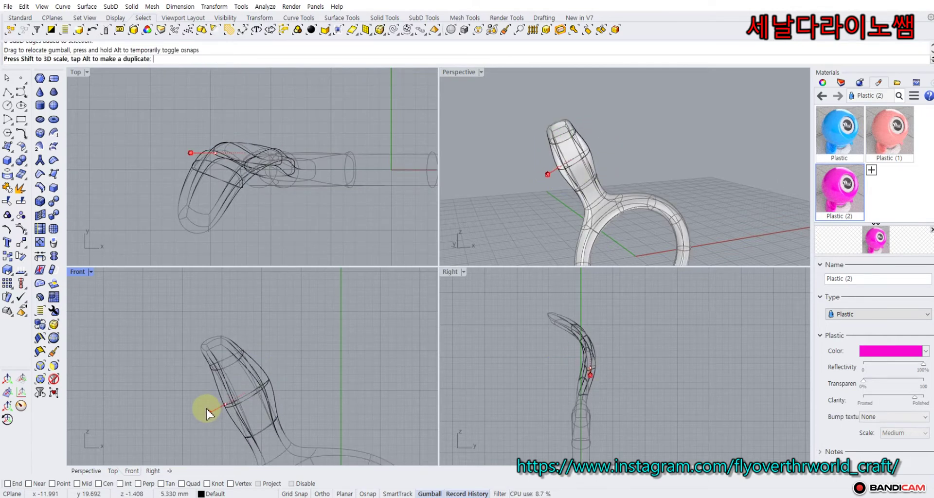
key(Escape)
right_drag(192, 415, 204, 372)
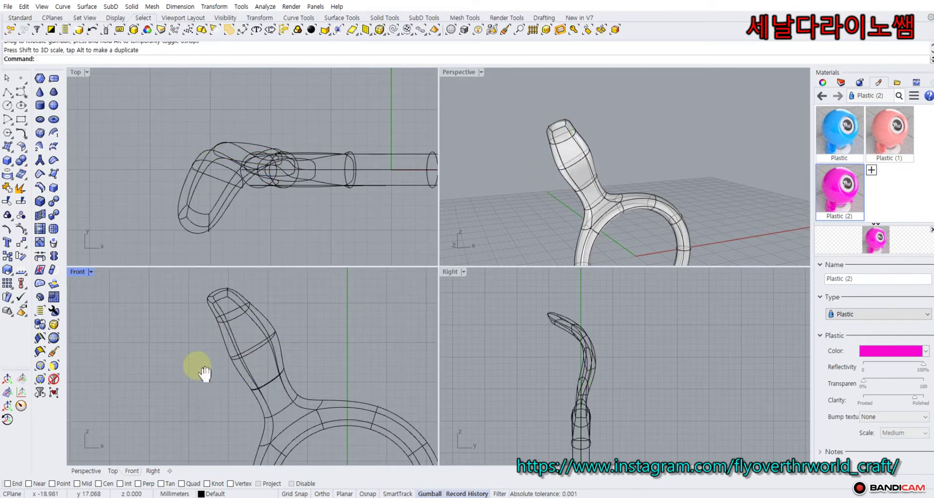
Scale the edge loop near the branch's base in the Front view, with the gumball aligned across the branch.
double_click(270, 382)
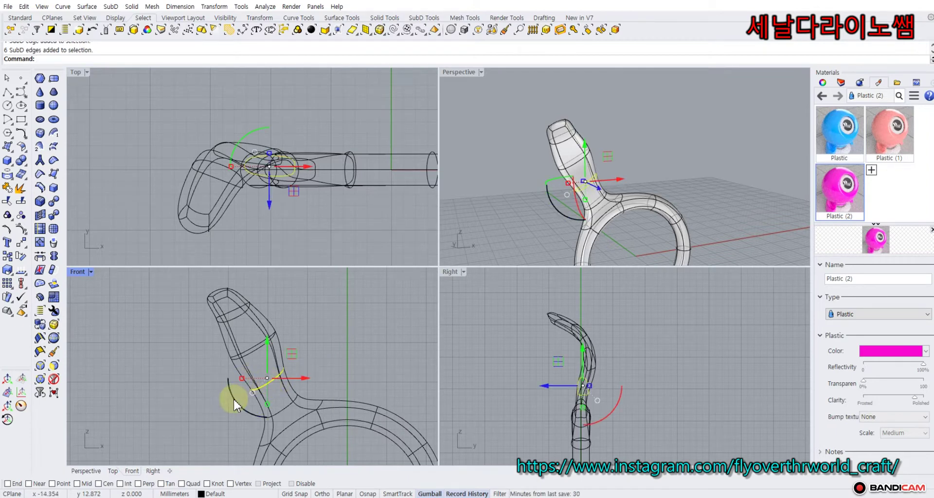
mouse_move(234, 405)
ctrl+mouse_down()
mouse_move(231, 398)
mouse_move(246, 422)
mouse_move(244, 393)
mouse_move(236, 396)
ctrl+mouse_up()
click(214, 346)
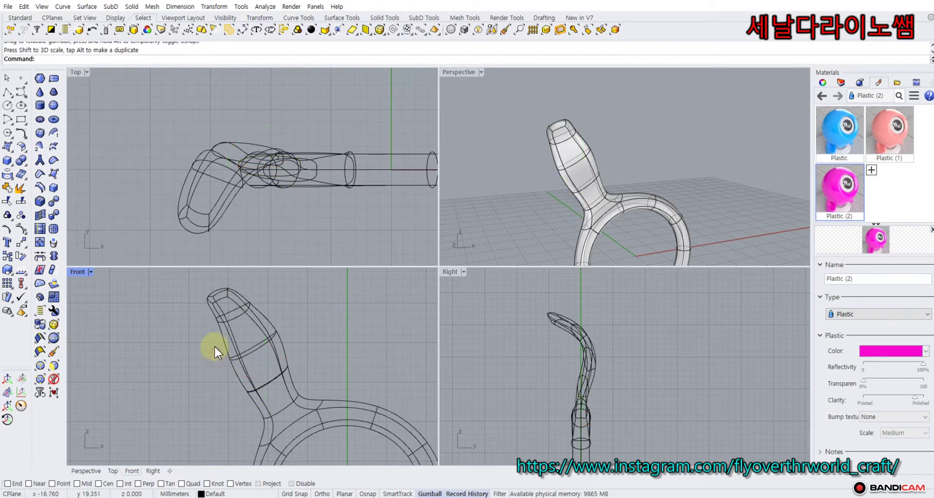
Rotate the edge loop just below the branch's tip about 7.7° counterclockwise in the Front view.
ctrl+shift+drag(214, 346, 198, 330)
click(194, 311)
double_click(232, 317)
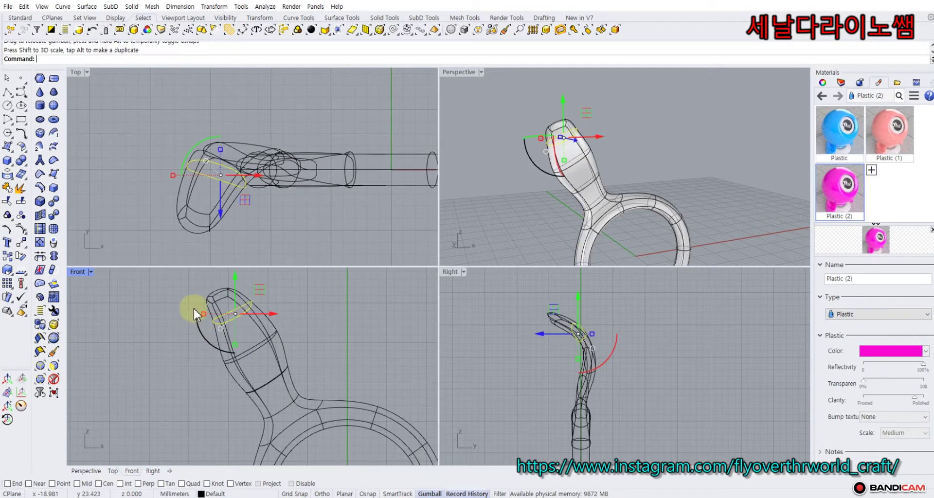
click(185, 293)
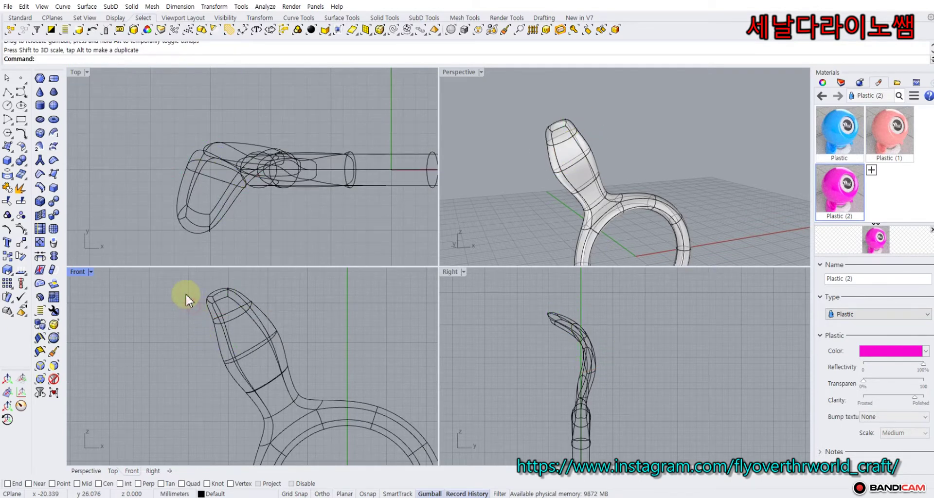
double_click(235, 315)
drag(217, 327, 204, 339)
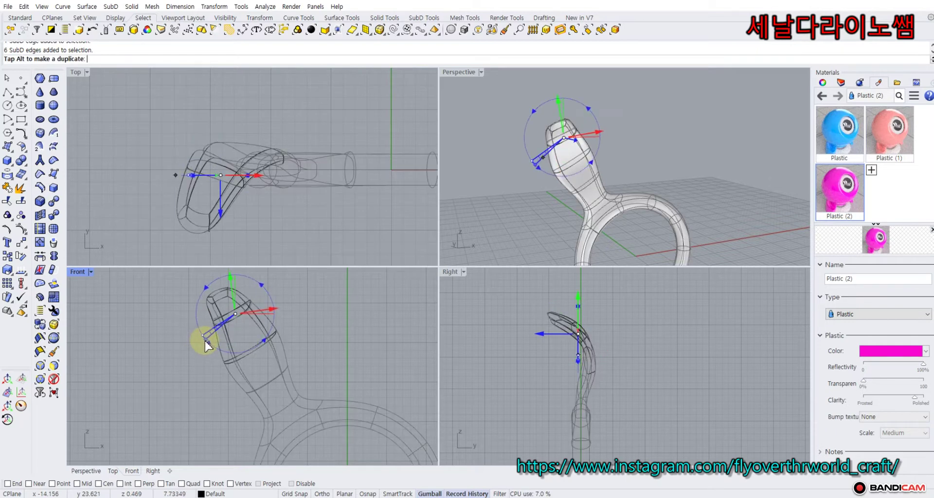
click(171, 305)
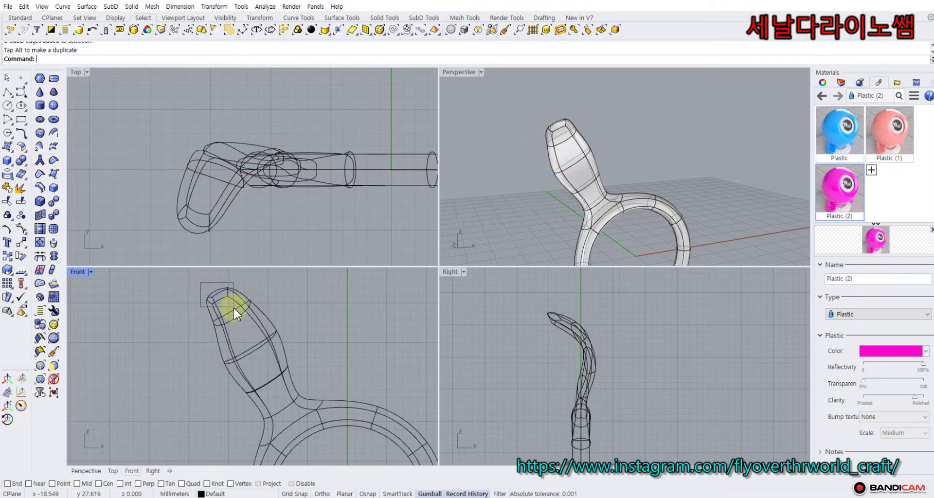
Nudge the end section of the branch's tip in the Front view and check the shape in Perspective.
drag(232, 307, 187, 321)
click(159, 305)
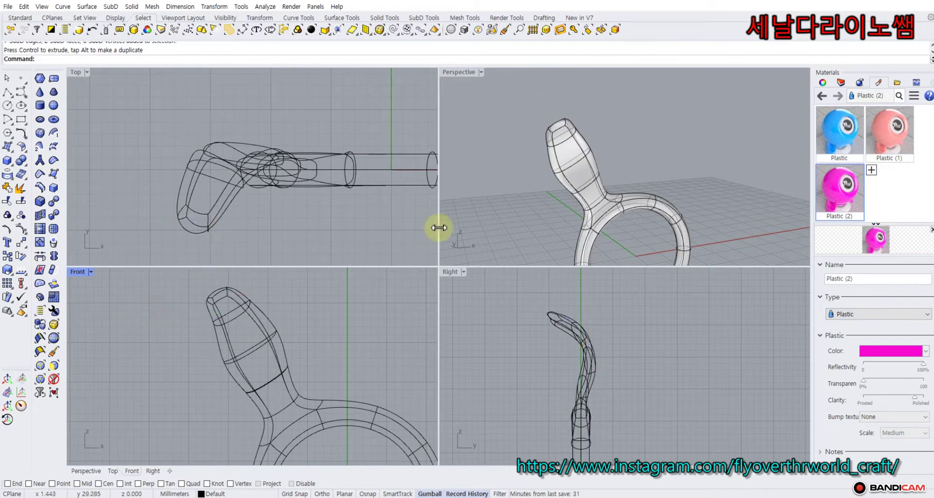
right_drag(524, 186, 502, 178)
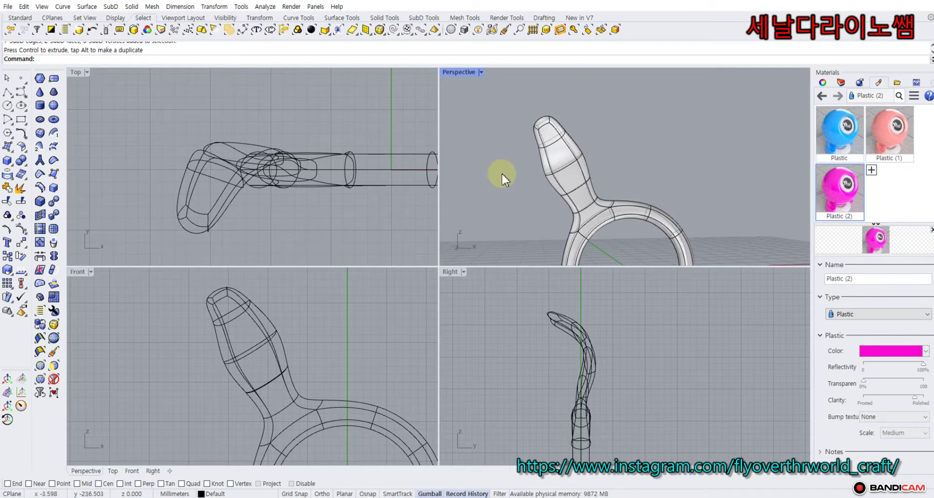
right_drag(596, 161, 584, 157)
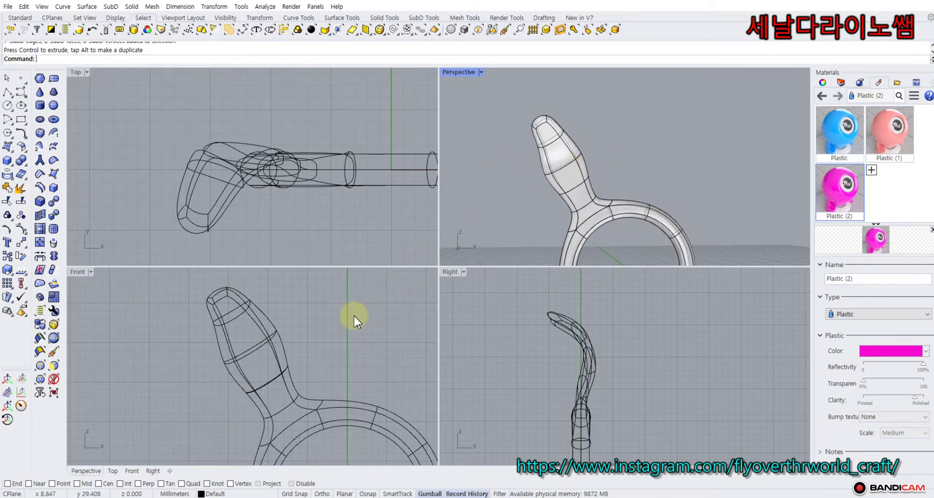
Widen the edge loops near the branch's base and just below its tip in the Front view, scaling across the branch.
double_click(267, 383)
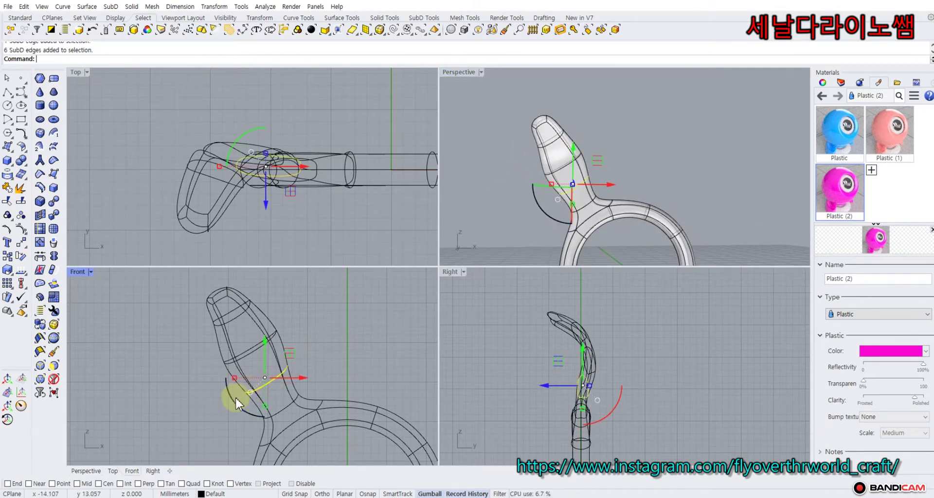
mouse_move(232, 401)
ctrl+mouse_down()
mouse_move(247, 418)
mouse_move(234, 396)
ctrl+mouse_up()
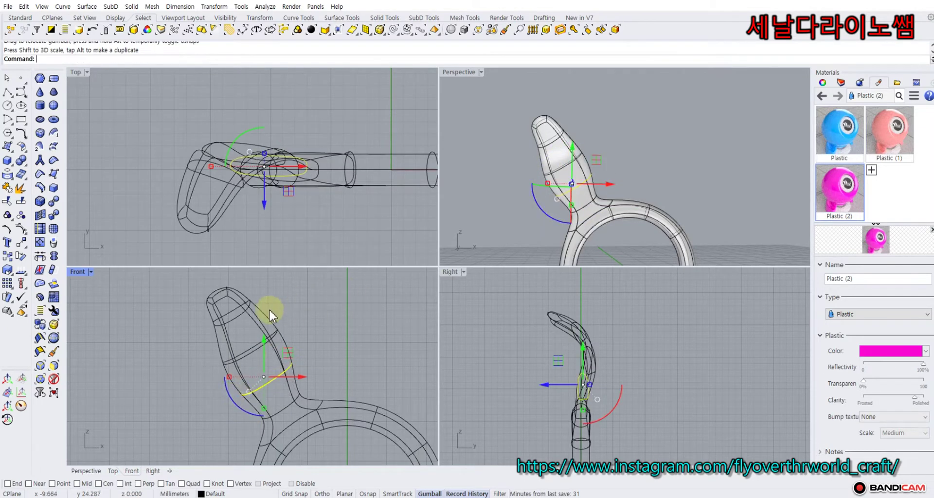
click(302, 299)
double_click(238, 317)
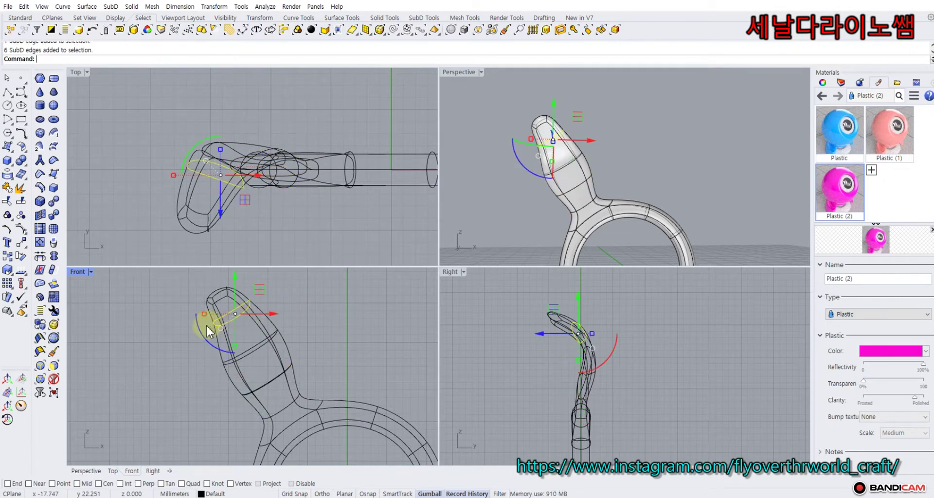
mouse_move(202, 339)
ctrl+mouse_down()
mouse_move(212, 356)
mouse_move(204, 328)
mouse_move(199, 335)
ctrl+mouse_up()
click(499, 198)
Reposition the end face of the branch's tip in the Right view to reshape the hooked end.
right_drag(515, 188, 590, 149)
scroll(628, 131, up, 10)
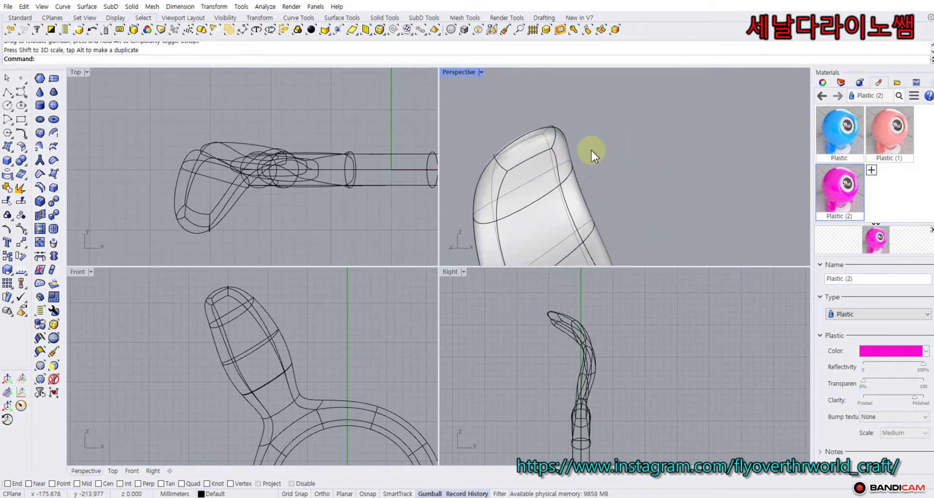
ctrl+shift+click(534, 145)
right_drag(517, 325, 509, 349)
scroll(525, 339, up, 4)
scroll(525, 338, up, 4)
drag(577, 320, 569, 337)
drag(529, 384, 513, 389)
click(670, 182)
Shift six vertices along the branch's front face about 0.6 mm toward negative Y in the Right view.
scroll(665, 183, down, 4)
right_drag(665, 184, 627, 170)
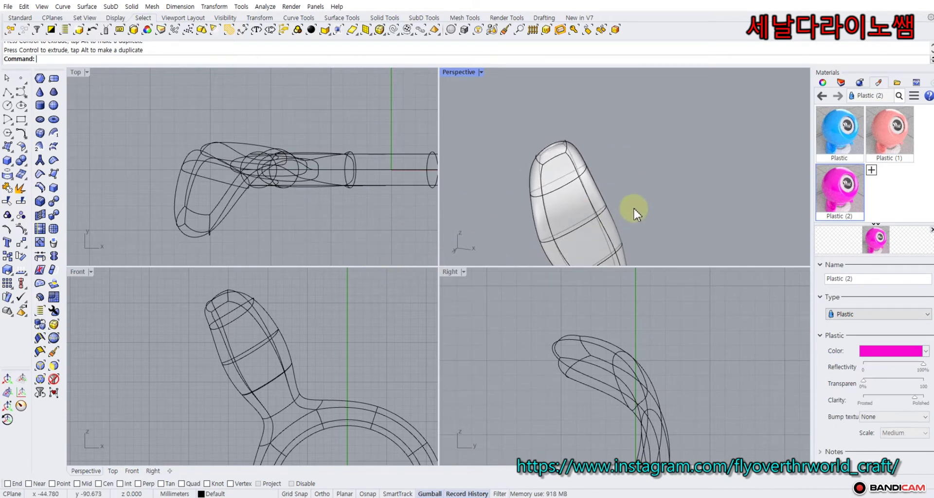
right_drag(633, 208, 640, 144)
scroll(618, 162, up, 2)
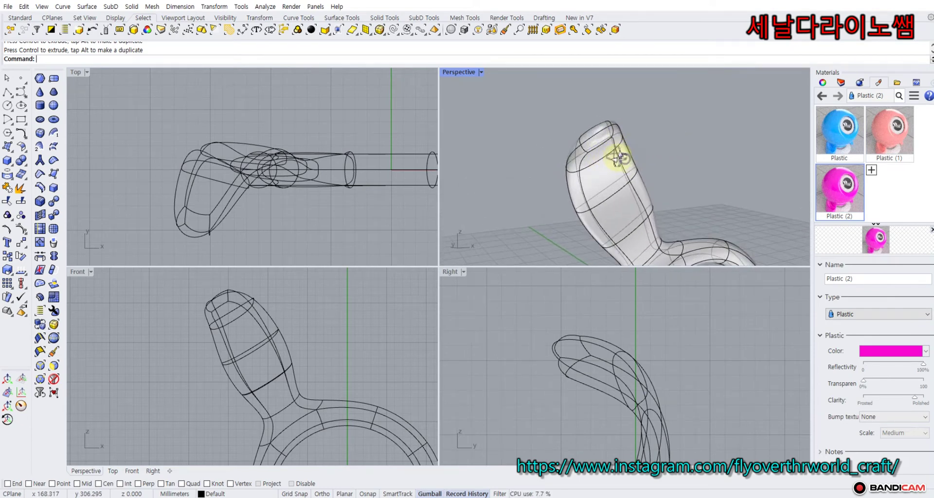
scroll(583, 155, up, 4)
ctrl+shift+click(573, 147)
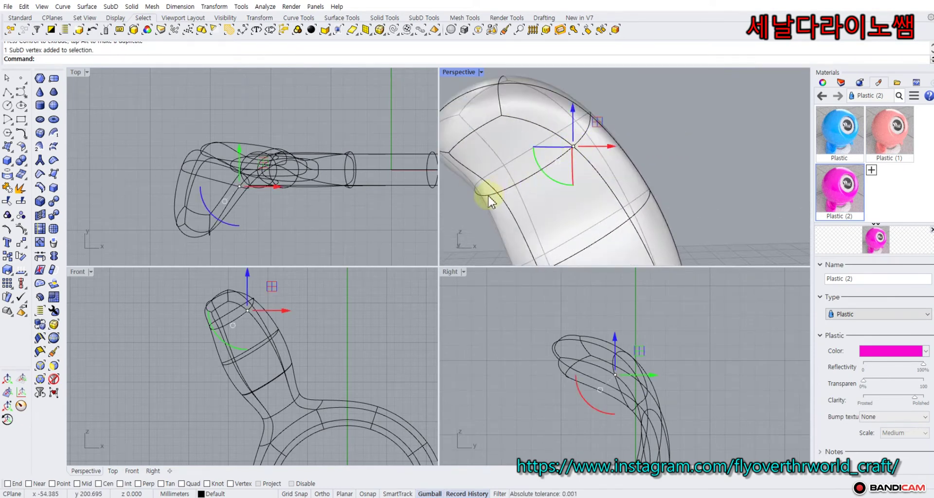
ctrl+shift+click(498, 193)
ctrl+shift+click(628, 220)
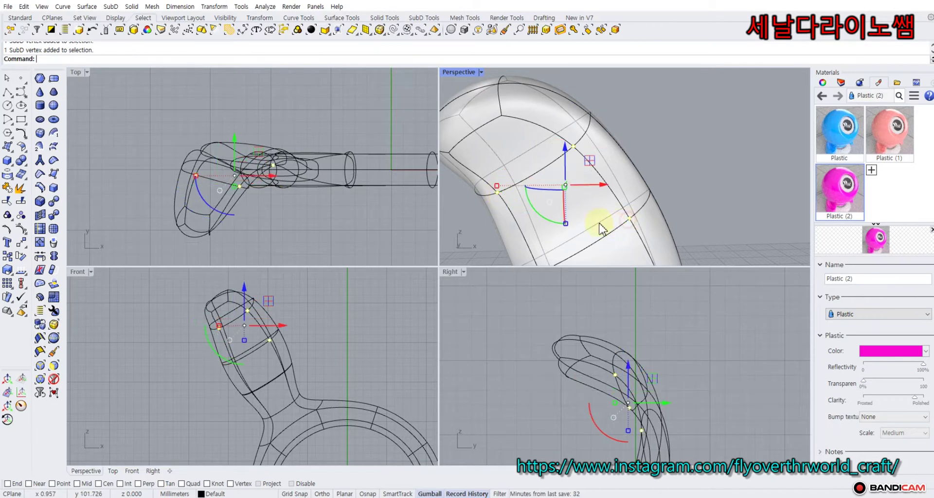
right_drag(590, 223, 574, 197)
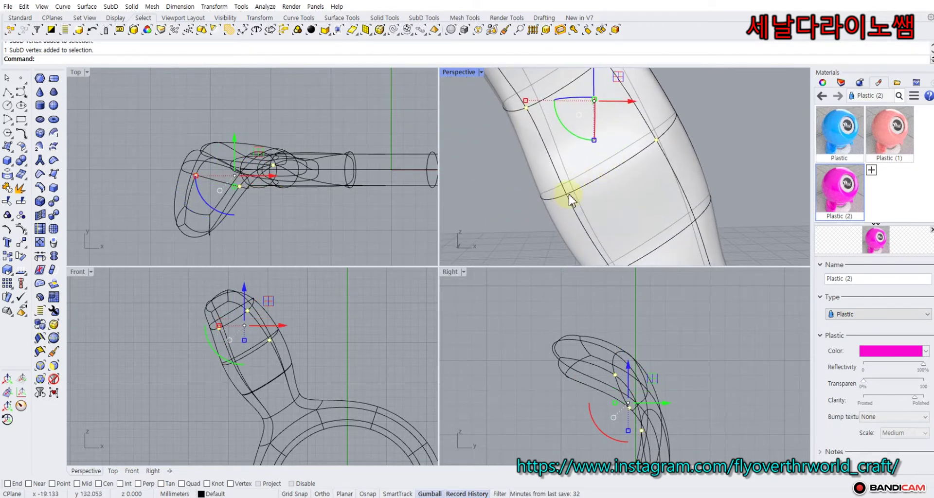
ctrl+shift+click(568, 195)
right_drag(649, 226, 576, 239)
ctrl+shift+click(621, 215)
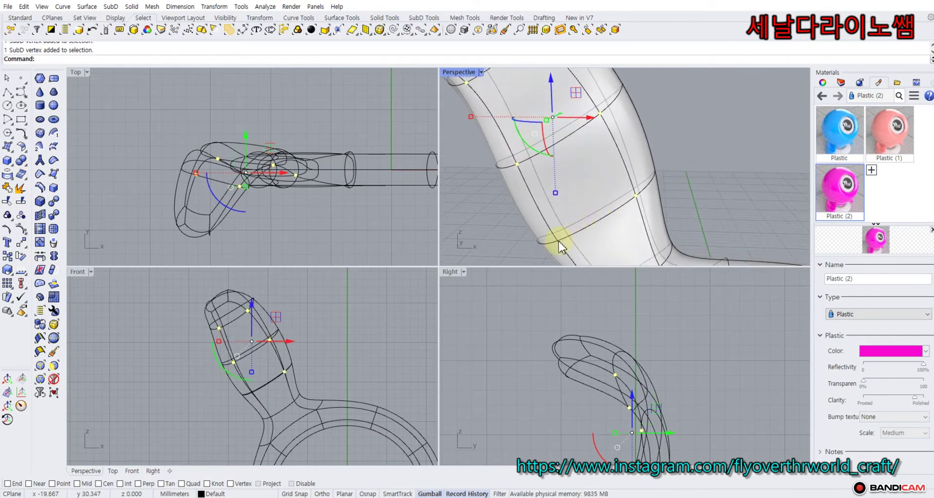
ctrl+shift+click(558, 241)
scroll(544, 404, down, 3)
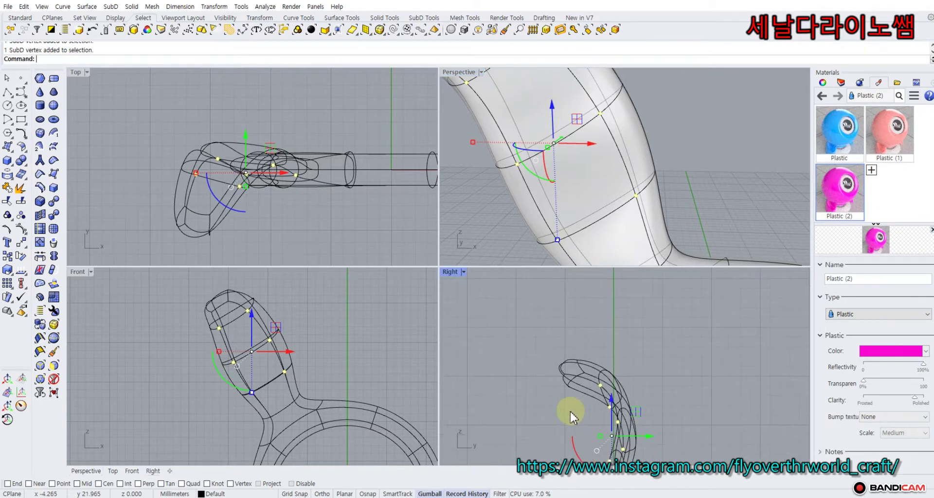
right_drag(563, 416, 573, 343)
drag(639, 368, 634, 366)
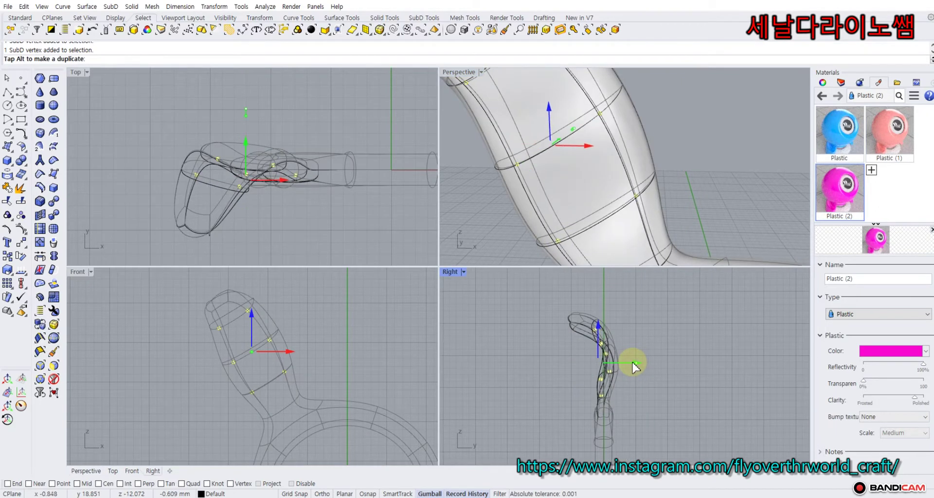
click(490, 230)
scroll(489, 230, down, 7)
shift+right_drag(517, 205, 591, 171)
right_drag(591, 171, 518, 150)
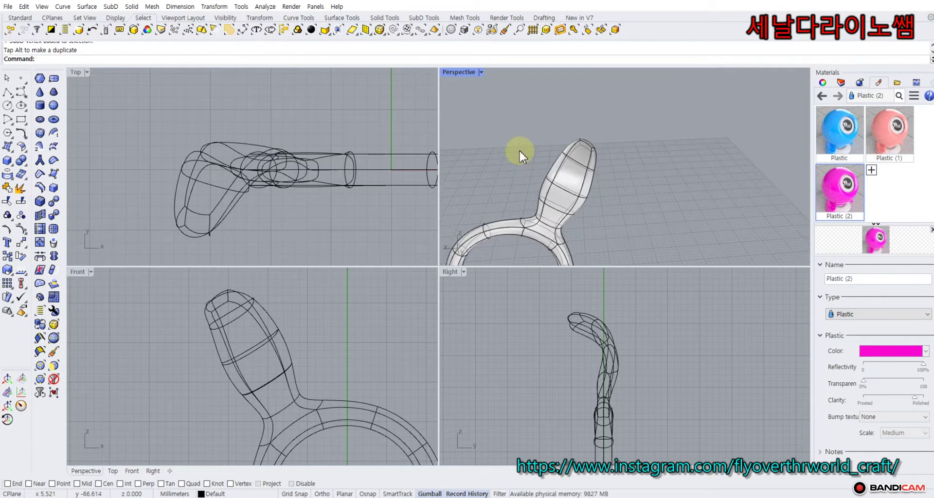
ctrl+shift+double_click(571, 146)
key(Escape)
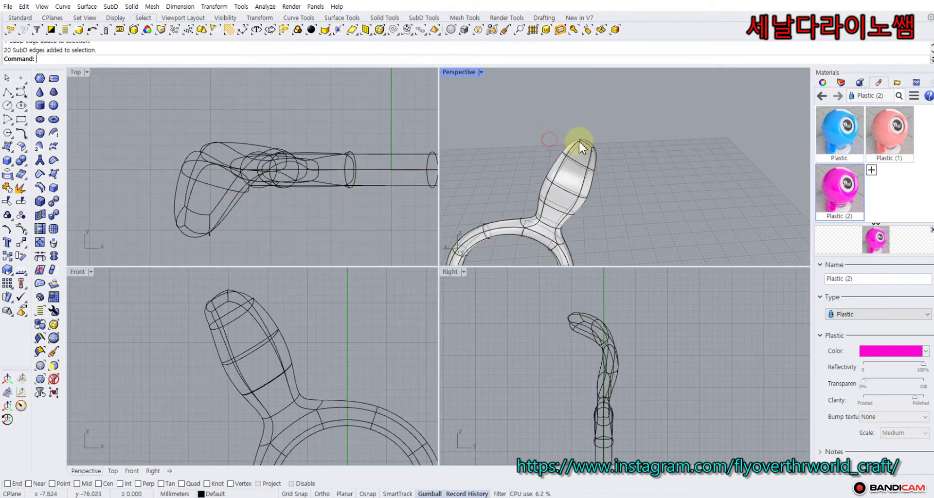
scroll(579, 141, up, 3)
ctrl+shift+double_click(567, 151)
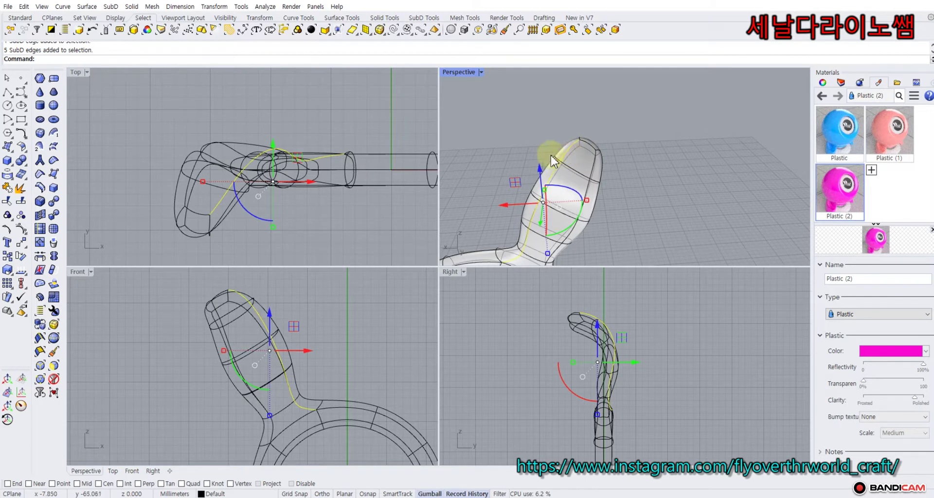
ctrl+click(516, 264)
Insert a lengthwise SubD edge across the branch's back, offset from the row of edges along its side.
right_drag(542, 243, 558, 241)
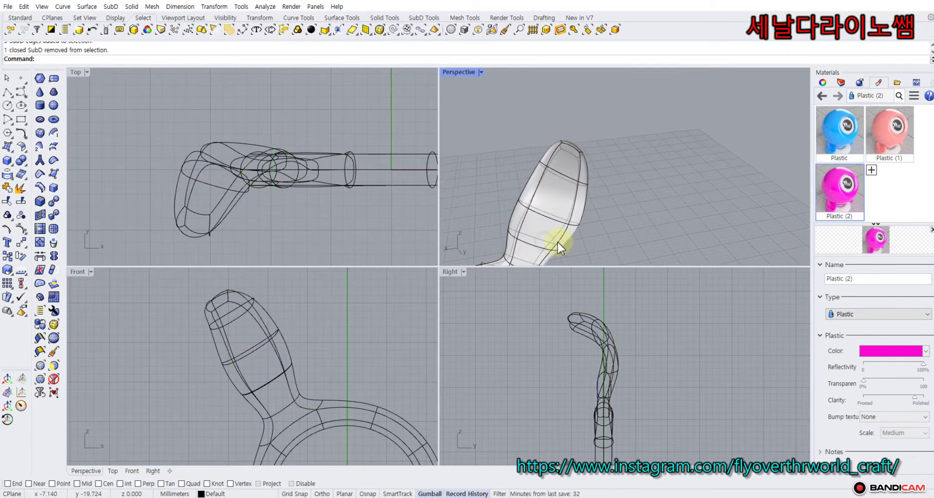
click(516, 254)
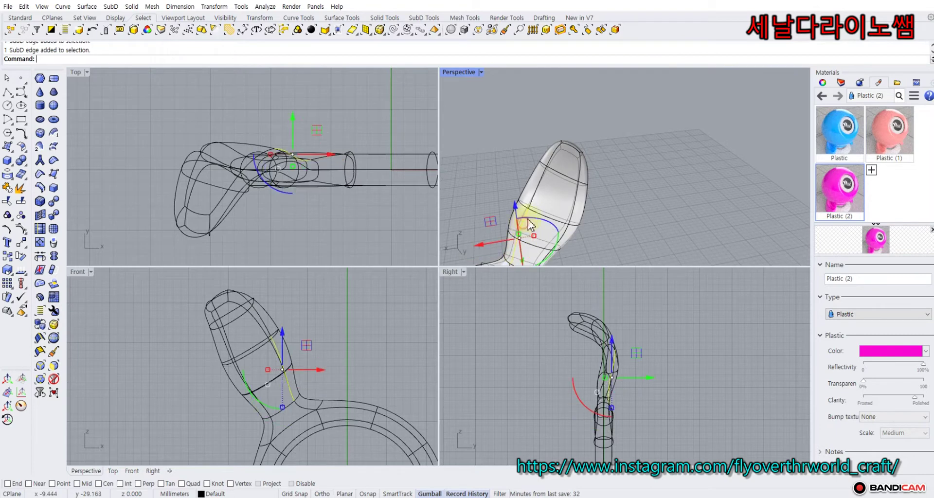
drag(536, 205, 550, 154)
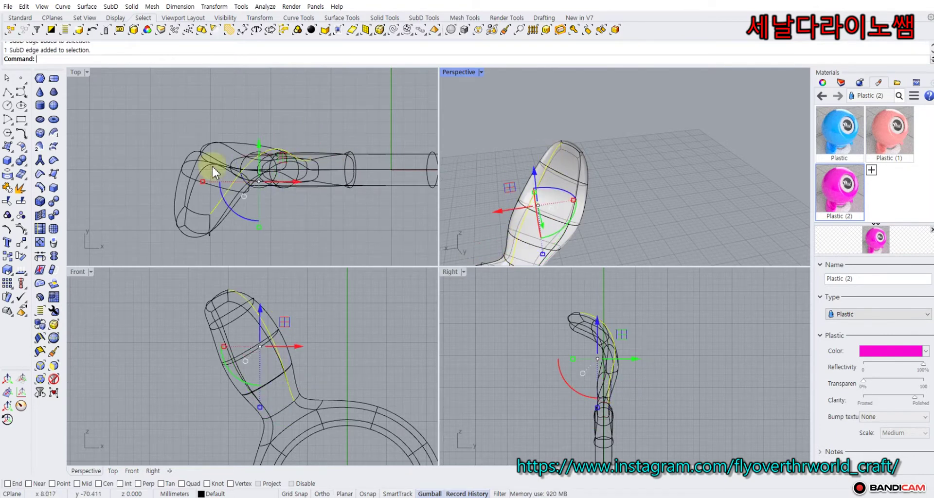
click(41, 187)
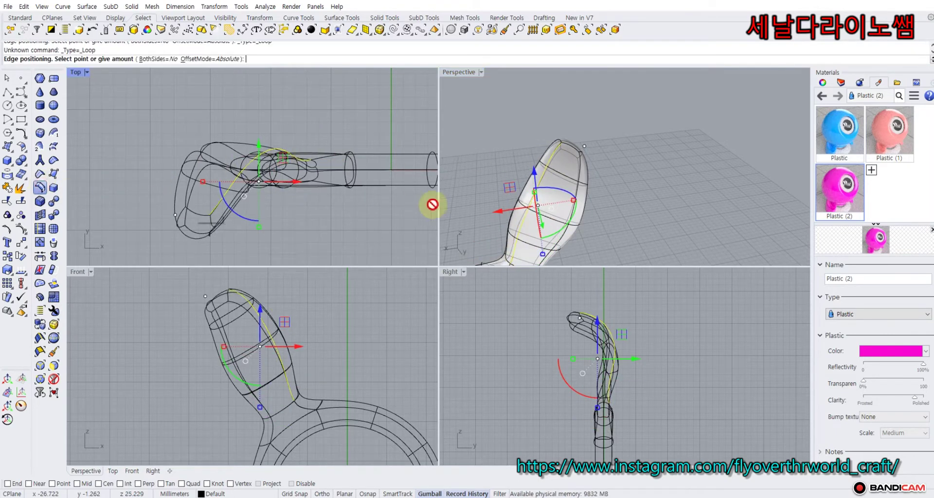
click(548, 205)
Pull three vertices along the branch's new back edge outward in the Right view to bulge the back.
right_drag(509, 175, 640, 171)
right_drag(637, 170, 649, 131)
ctrl+shift+click(649, 132)
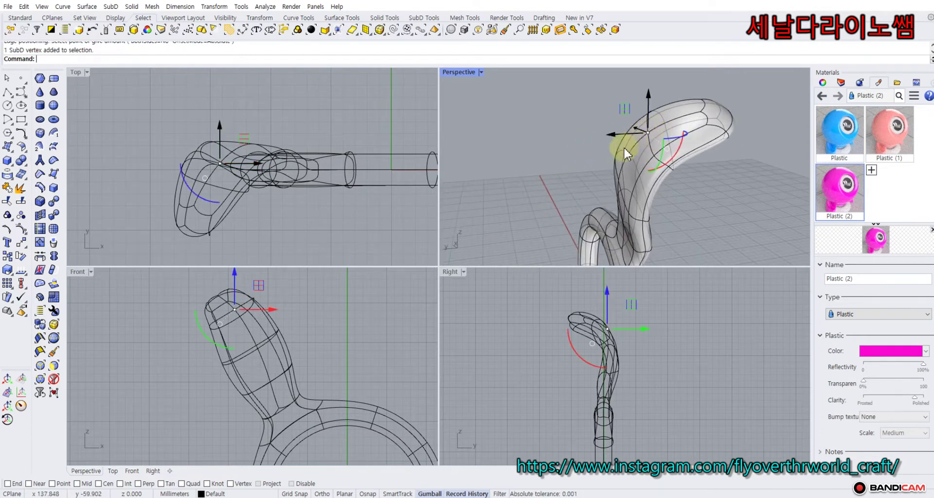
right_drag(579, 162, 620, 152)
ctrl+shift+click(575, 204)
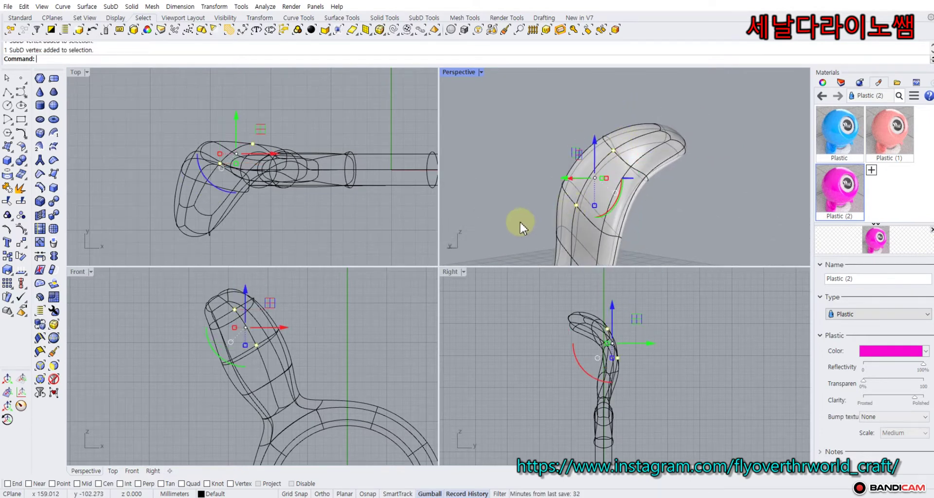
shift+right_drag(520, 221, 543, 148)
right_drag(574, 203, 589, 209)
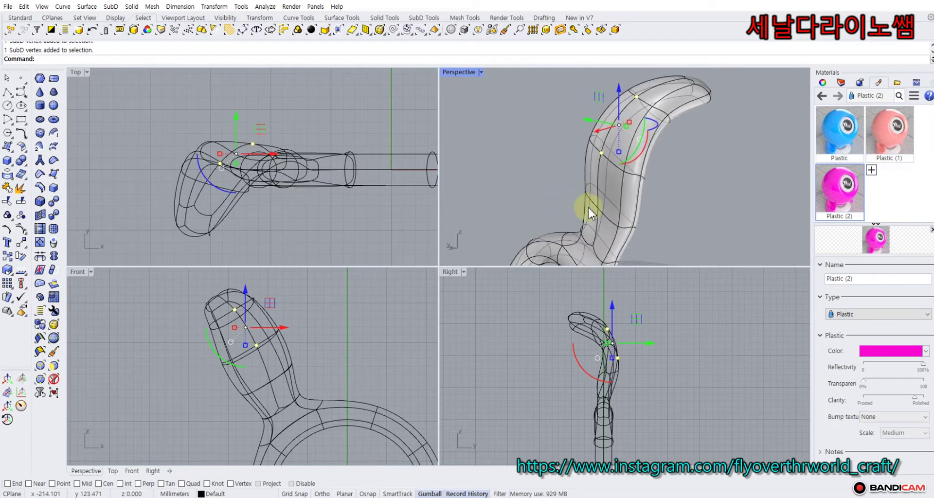
ctrl+shift+click(599, 214)
scroll(632, 350, up, 5)
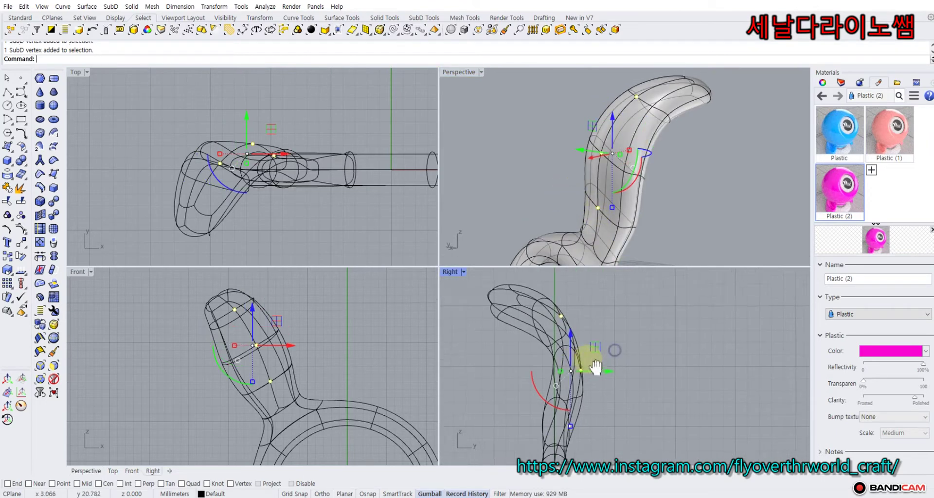
drag(592, 352, 614, 345)
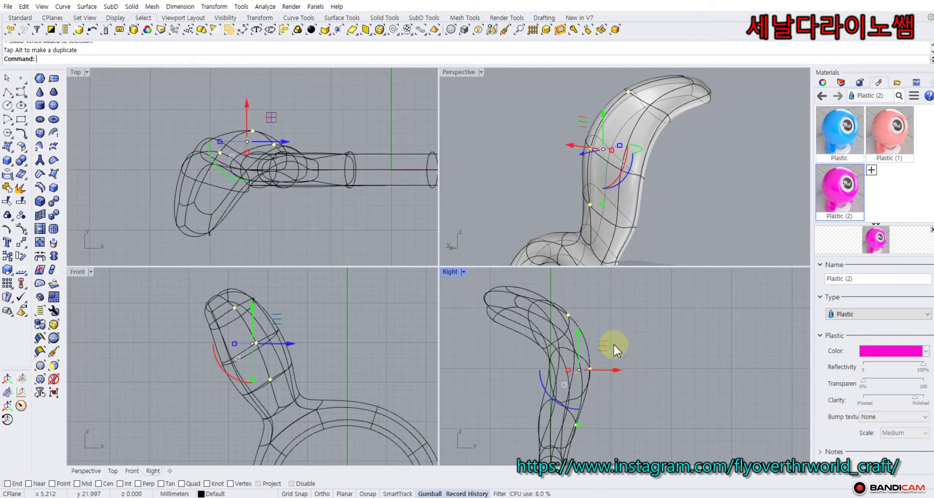
click(536, 204)
Maximize the Perspective view and nudge individual SubD vertices near where the branch joins the ring.
scroll(629, 173, up, 6)
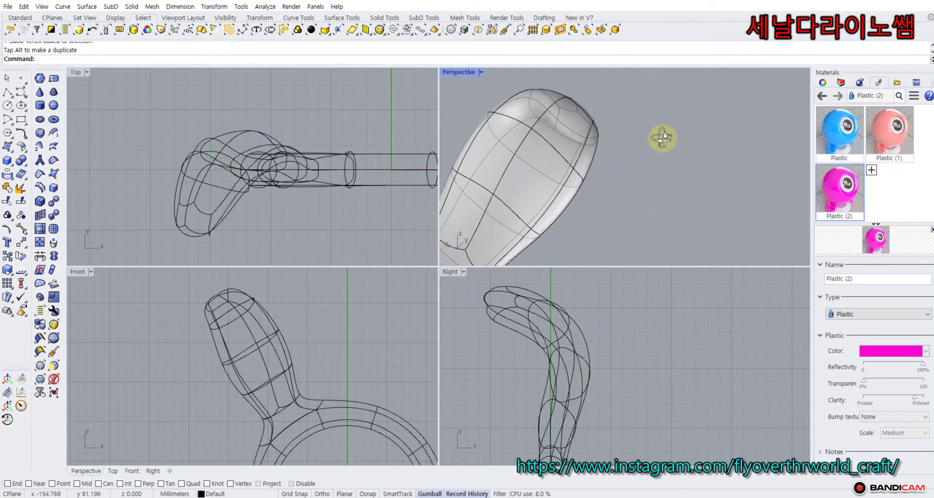
double_click(461, 71)
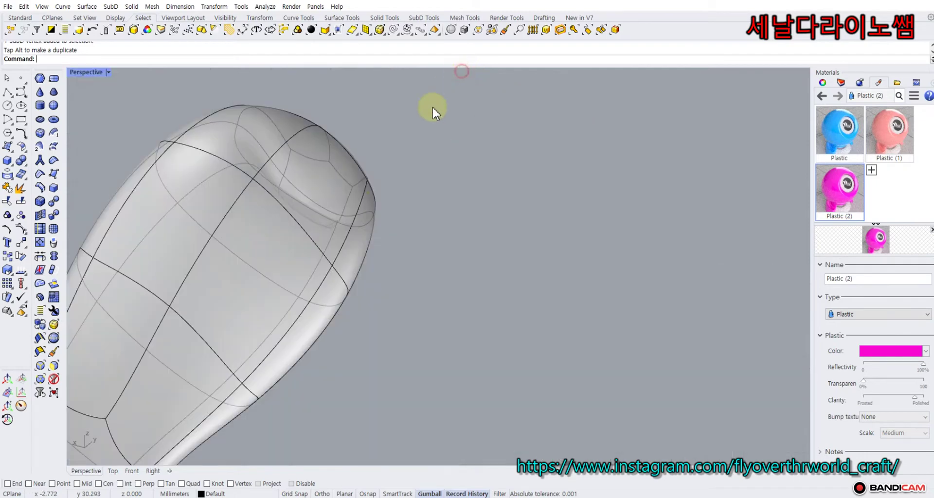
scroll(360, 194, down, 3)
right_drag(360, 193, 282, 230)
right_drag(356, 243, 321, 203)
click(361, 236)
drag(302, 191, 299, 197)
click(286, 118)
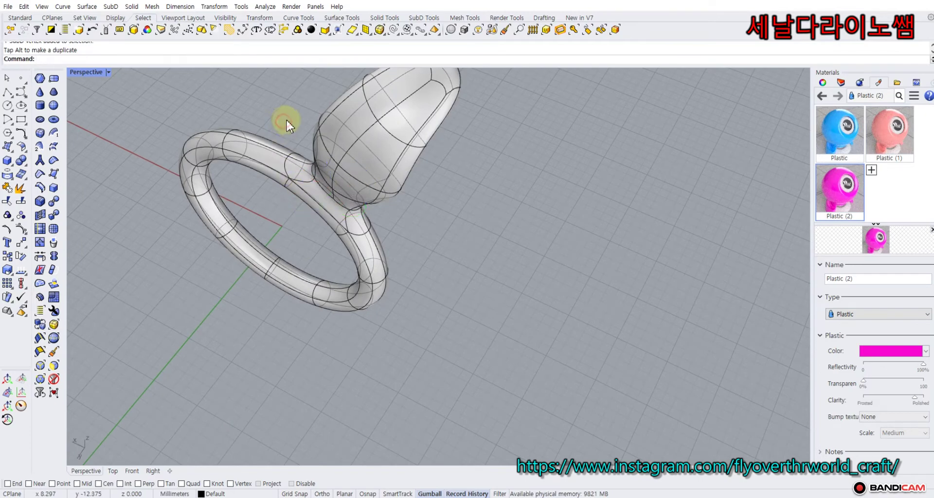
right_drag(286, 119, 287, 152)
click(336, 195)
right_drag(359, 220, 323, 161)
drag(367, 172, 361, 169)
click(296, 161)
Raise two individual vertices along the outer back of the branch's bend slightly along the Z axis.
right_drag(296, 161, 436, 116)
click(453, 146)
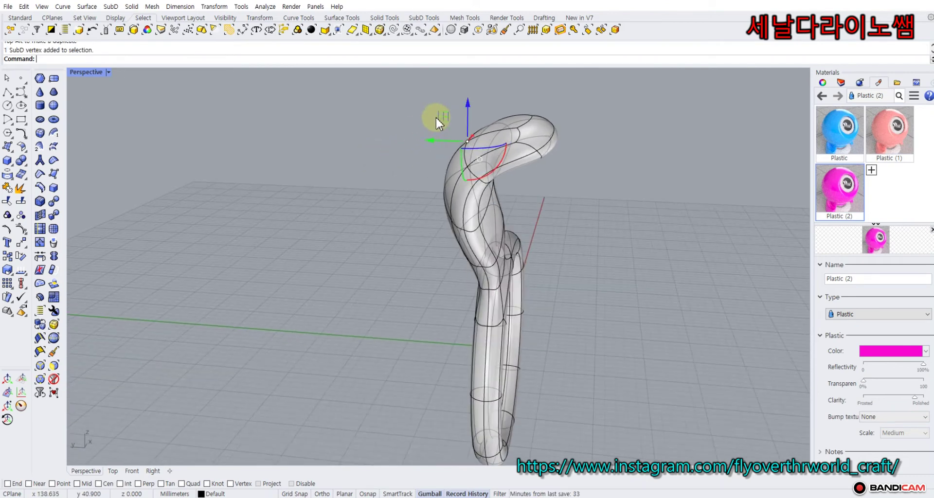
drag(445, 115, 444, 108)
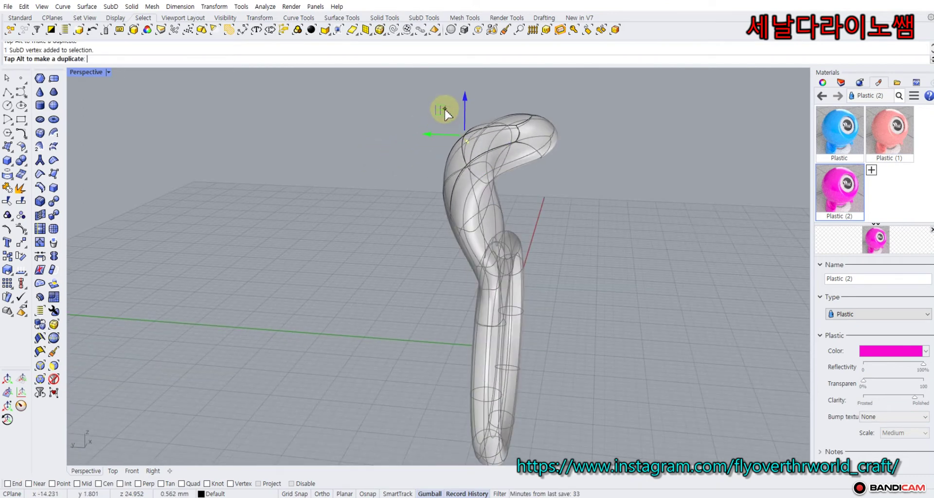
click(517, 126)
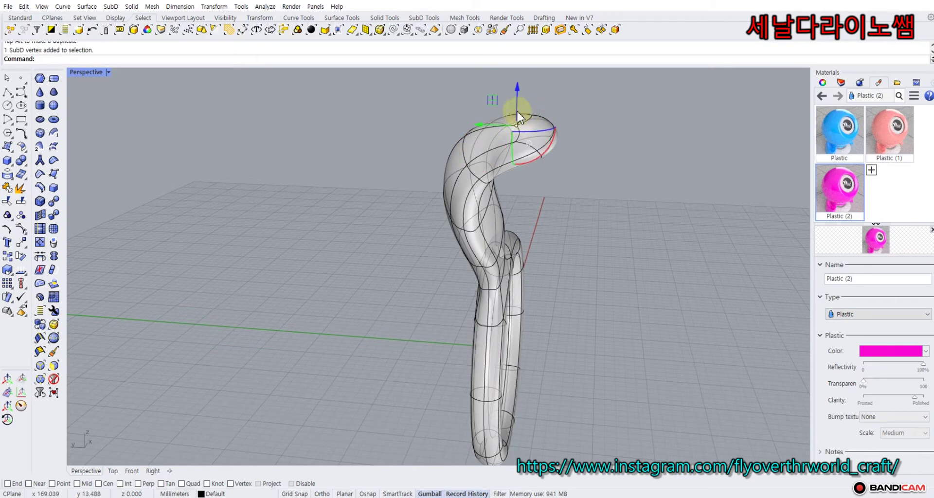
drag(492, 101, 492, 94)
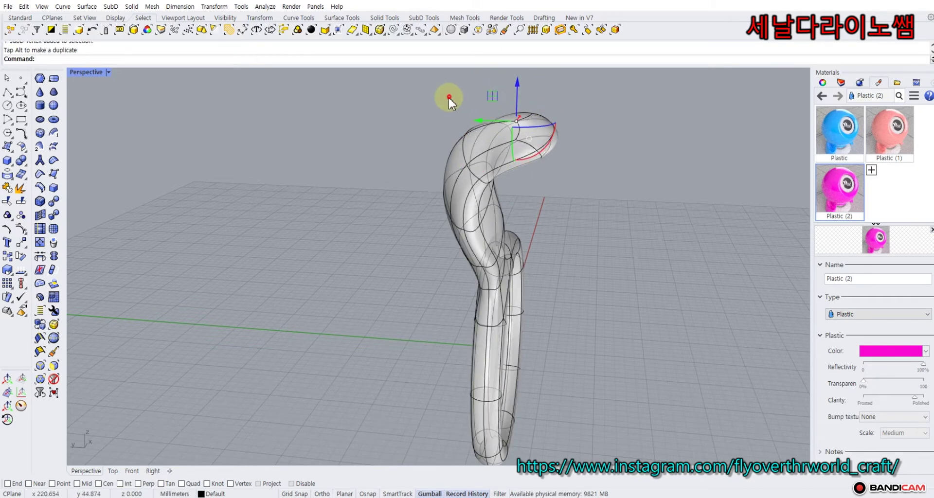
Shift a single vertex slightly on the back of the branch's tip.
right_drag(423, 134, 479, 138)
right_drag(412, 147, 381, 150)
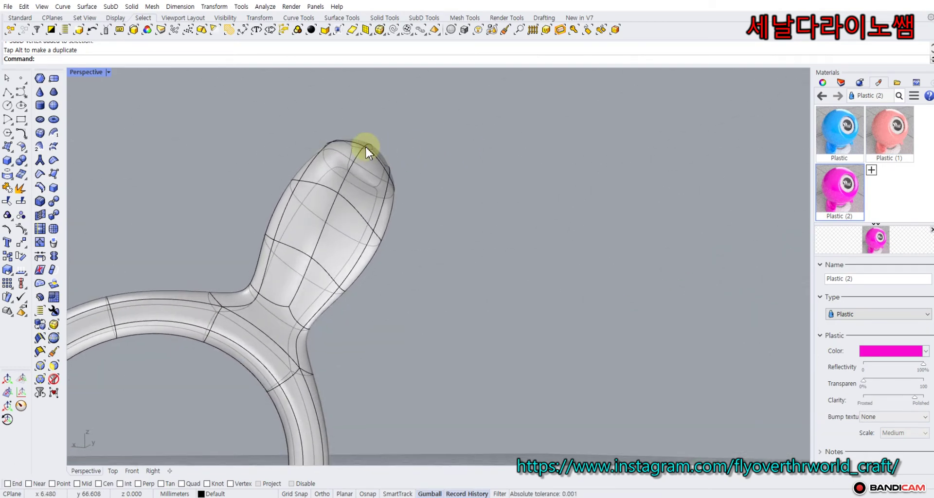
click(364, 145)
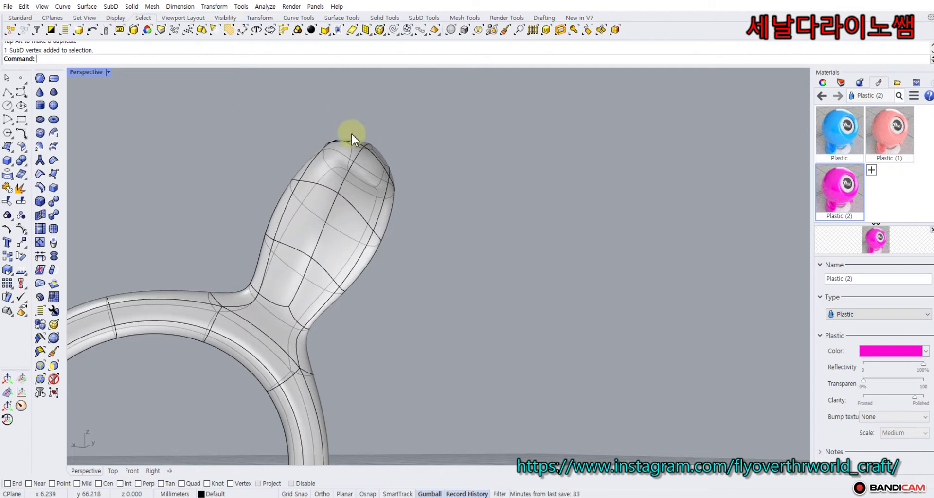
drag(347, 122, 346, 121)
click(266, 141)
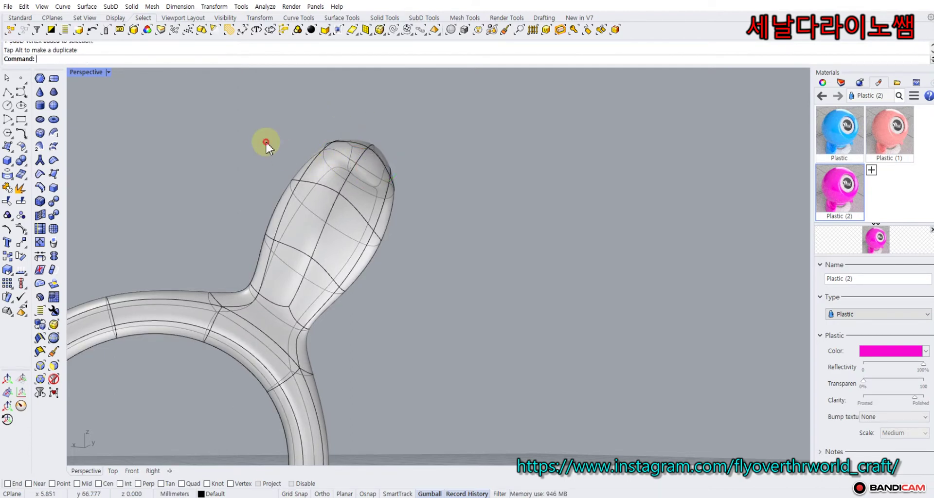
Nudge two vertices on the central lengthwise edge of the branch's back to even out its curve.
right_drag(343, 205, 358, 209)
ctrl+shift+click(348, 193)
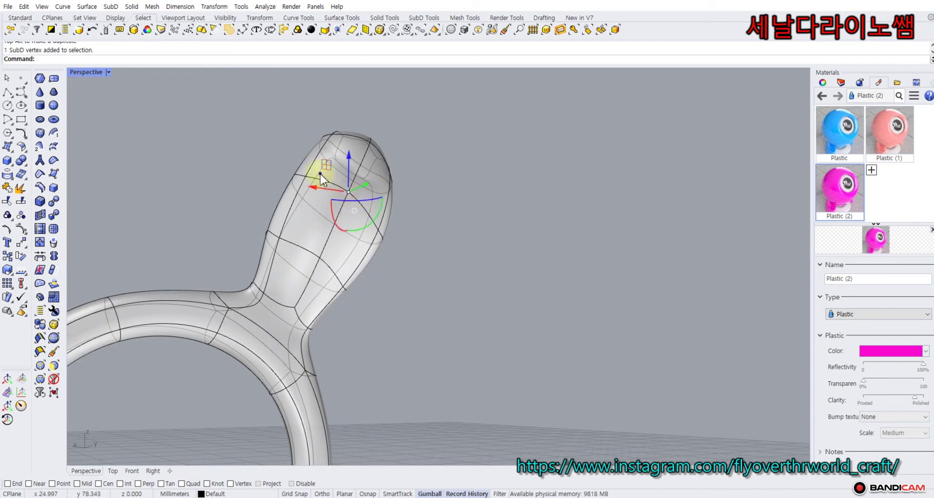
right_drag(320, 172, 306, 156)
drag(319, 163, 328, 164)
click(262, 154)
click(315, 257)
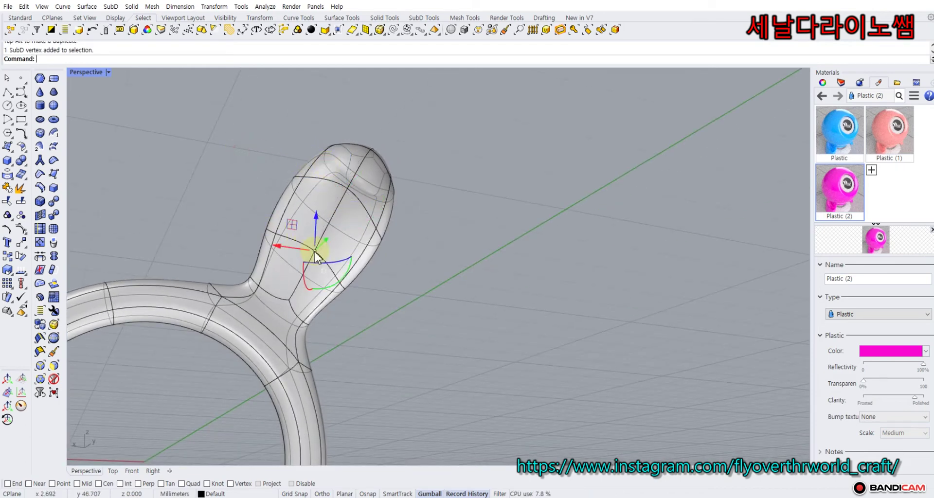
right_drag(344, 247, 354, 170)
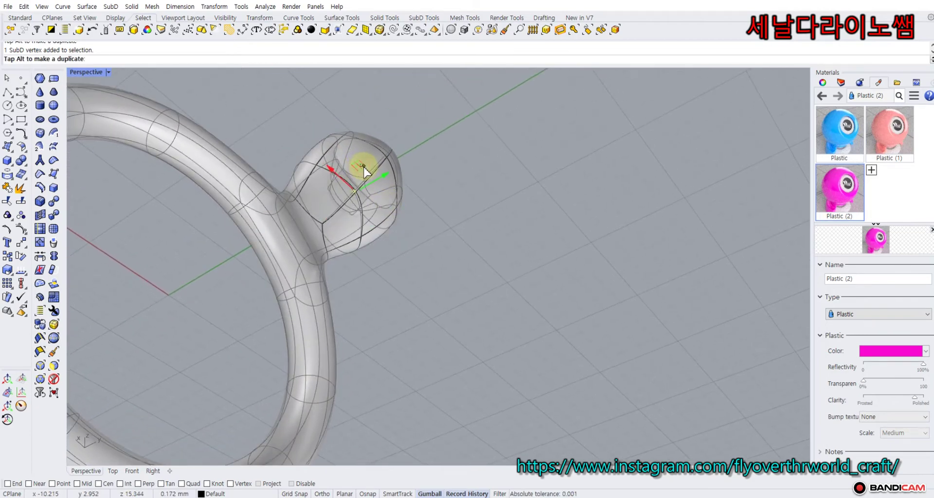
click(287, 136)
Try to shift a corner vertex on the front side of the branch's tip.
right_drag(283, 139, 534, 219)
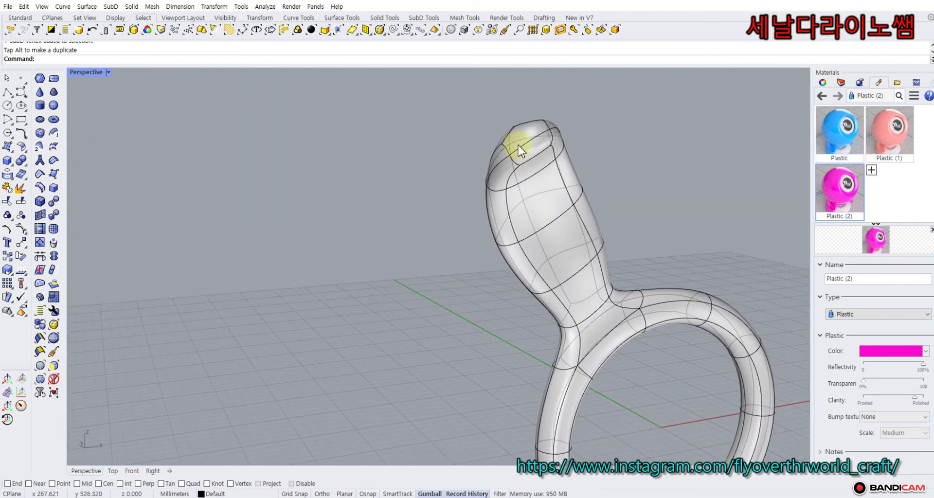
right_drag(520, 150, 372, 232)
click(373, 242)
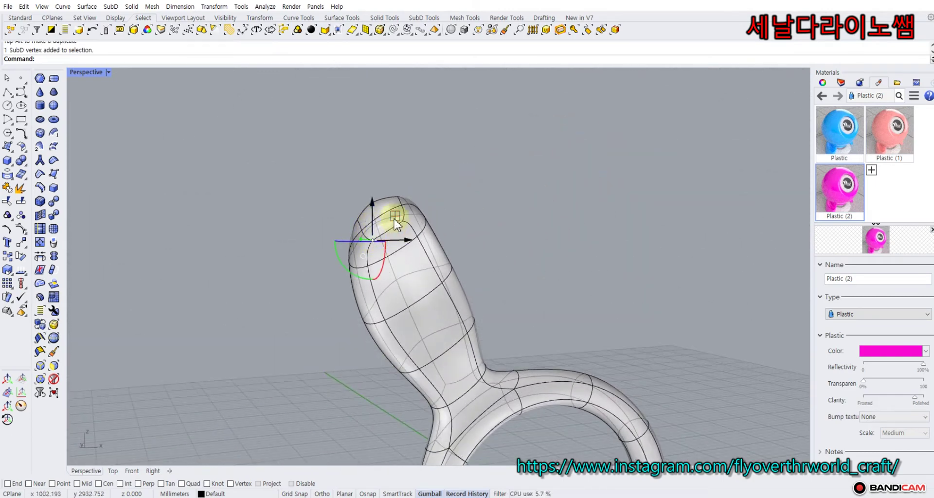
mouse_move(388, 217)
mouse_down()
mouse_move(401, 212)
mouse_move(396, 227)
mouse_up()
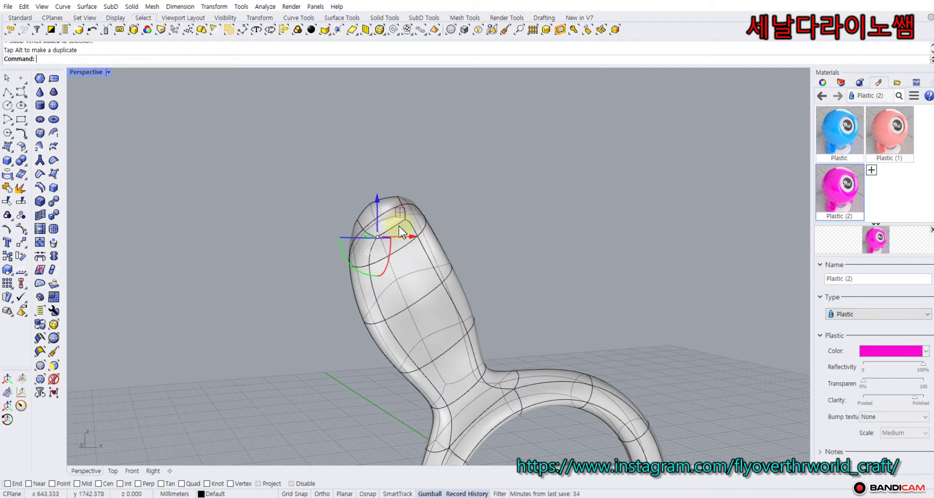
Scale the two corner vertices on the front of the branch's tip closer together.
shift+click(398, 227)
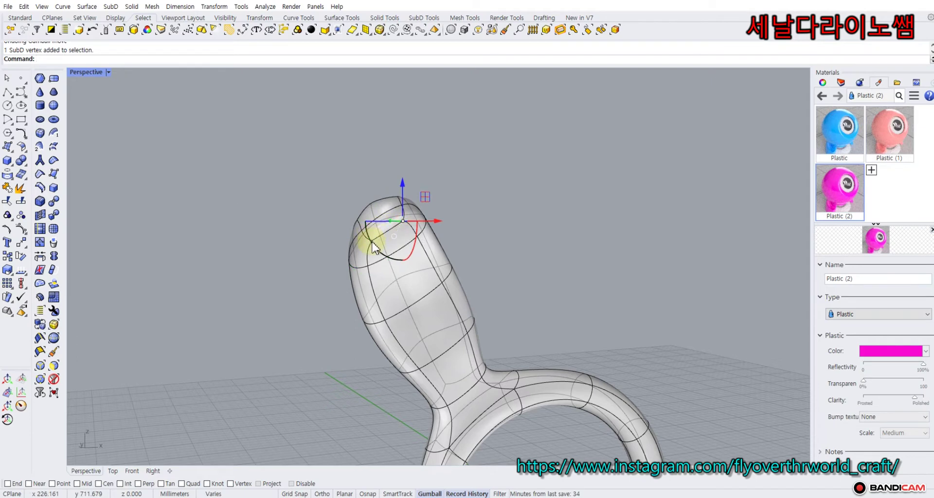
scroll(370, 238, up, 3)
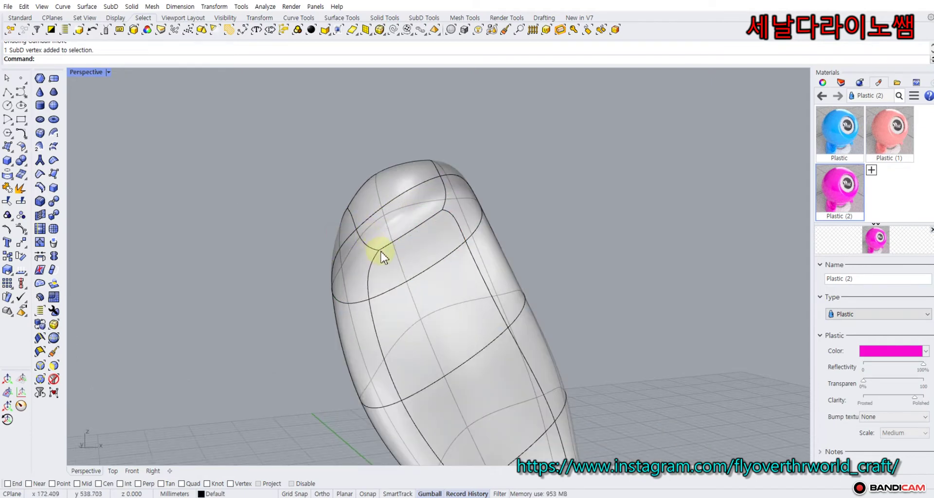
click(441, 216)
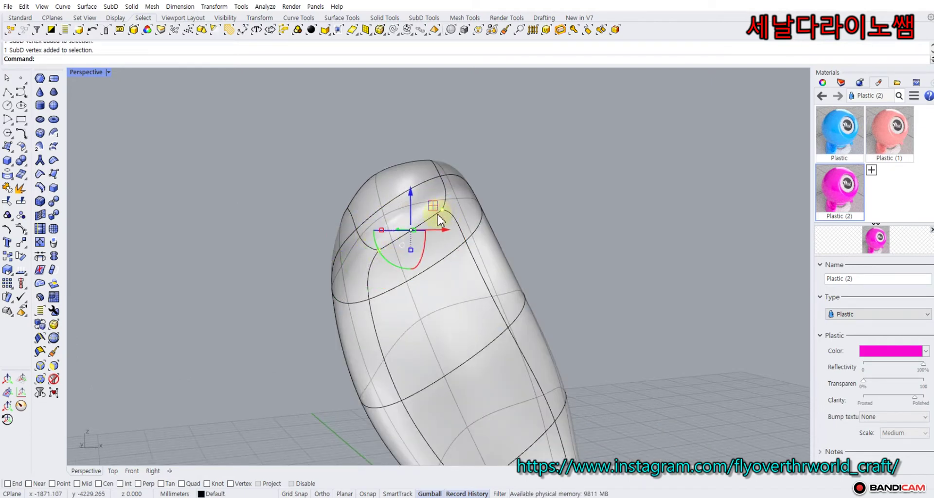
ctrl+drag(377, 245, 405, 235)
click(281, 225)
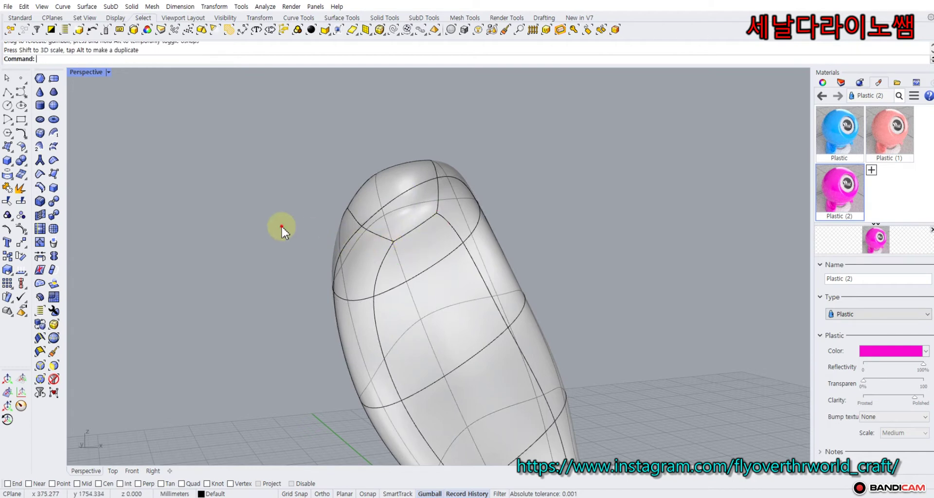
Shift one of the corner vertices on the front of the branch's tip to round the tip's outline.
mouse_move(281, 225)
right_down()
mouse_move(263, 258)
mouse_move(314, 263)
mouse_move(366, 250)
mouse_move(342, 169)
mouse_move(277, 169)
mouse_move(248, 188)
mouse_move(254, 215)
mouse_move(273, 213)
right_up()
ctrl+shift+click(384, 181)
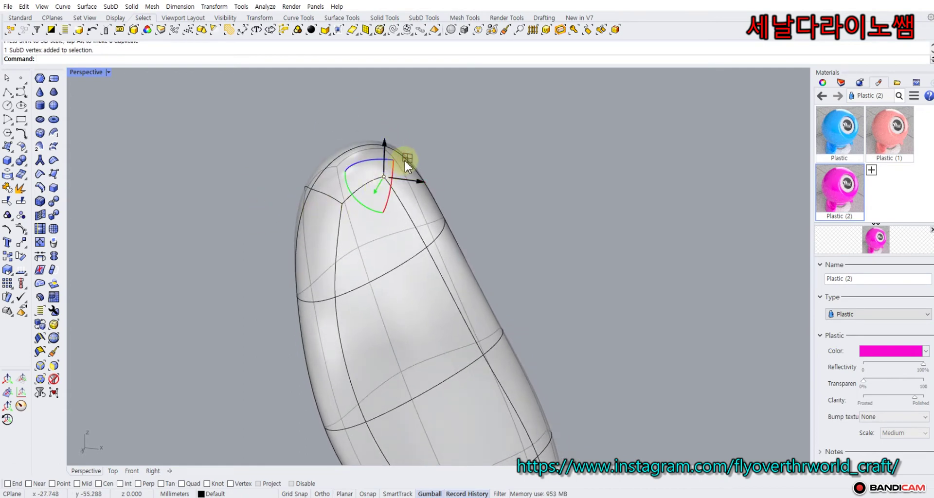
drag(404, 159, 397, 175)
Insert a lengthwise SubD edge down the middle of the branch's front, offset from the row of edges along its side.
right_drag(271, 161, 299, 180)
ctrl+shift+click(300, 199)
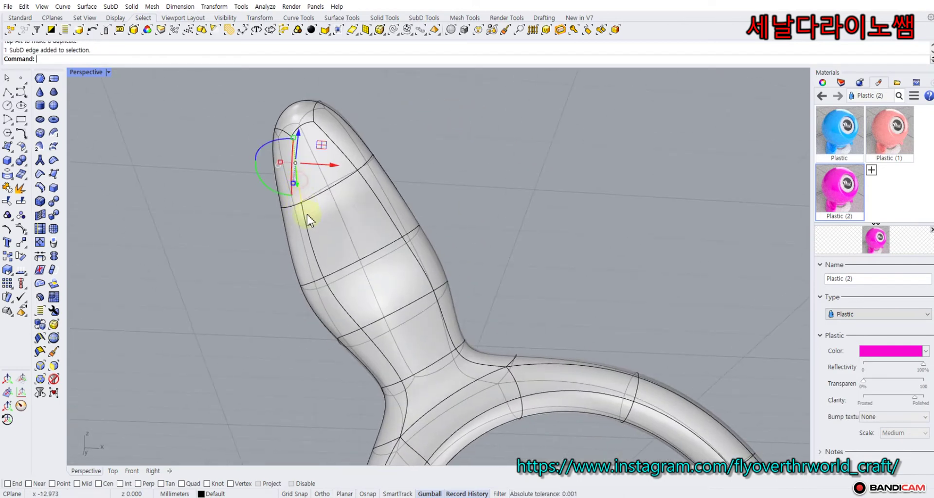
ctrl+shift+click(307, 221)
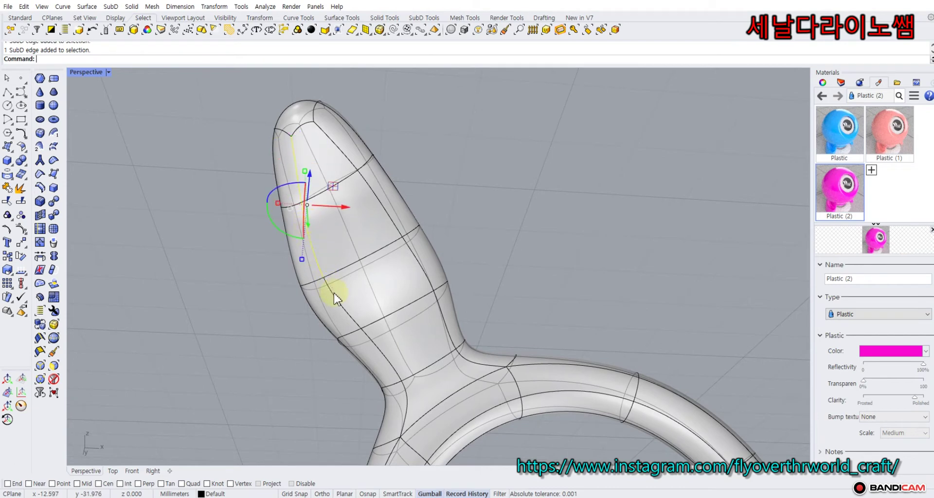
ctrl+shift+click(381, 358)
click(42, 189)
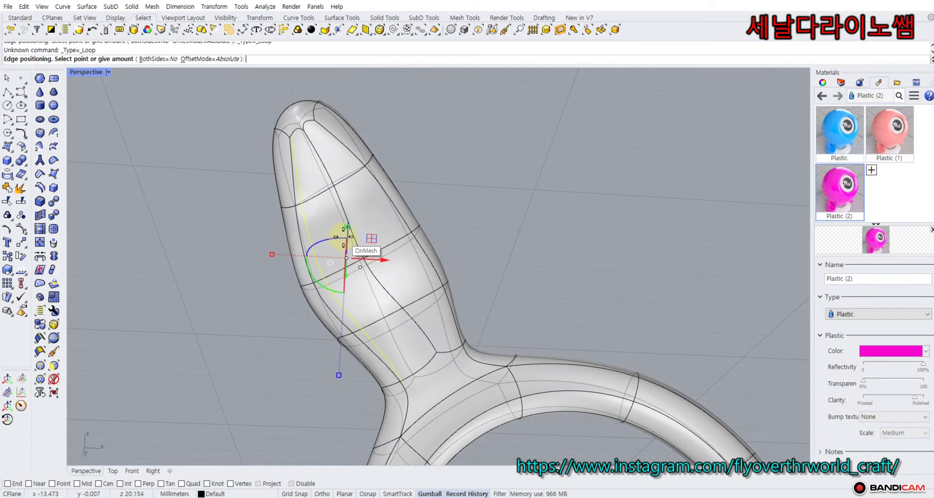
click(373, 255)
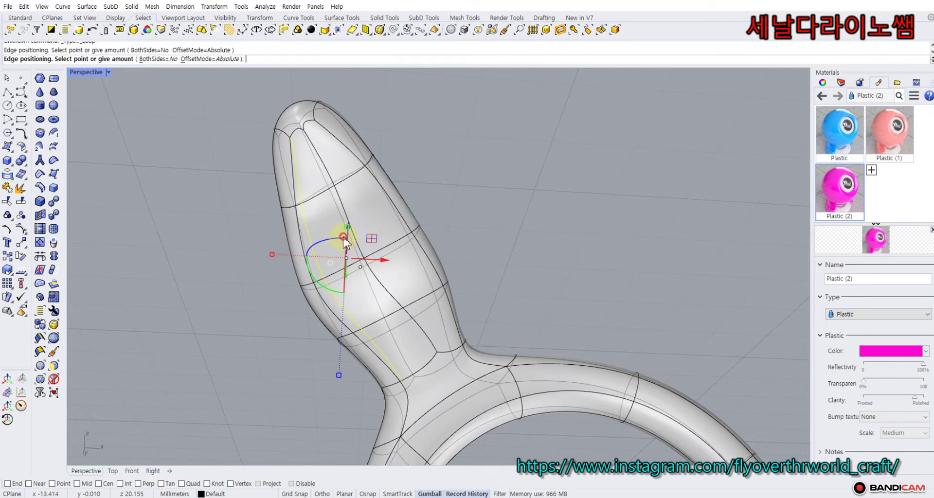
Reposition the lowest vertex and a middle vertex of the new lengthwise edge on the branch's front.
click(436, 352)
mouse_move(456, 339)
mouse_down()
mouse_move(446, 337)
mouse_move(453, 343)
mouse_up()
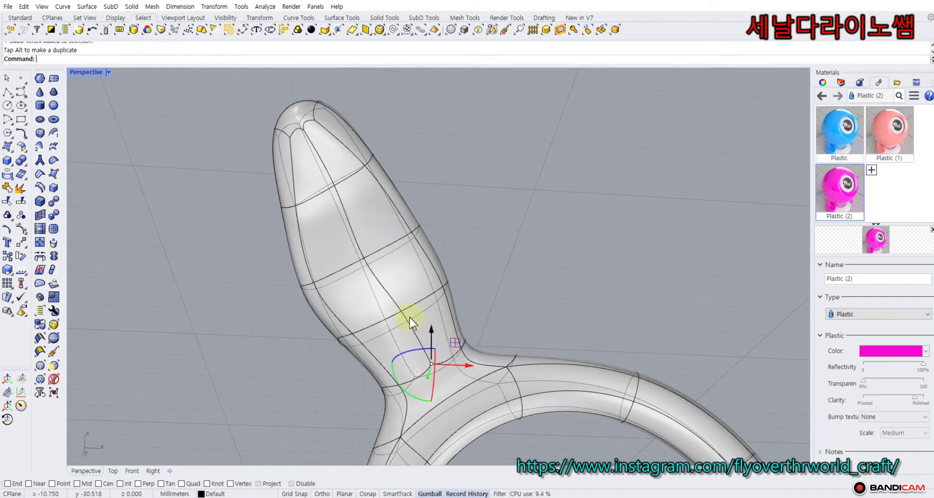
click(366, 262)
click(465, 219)
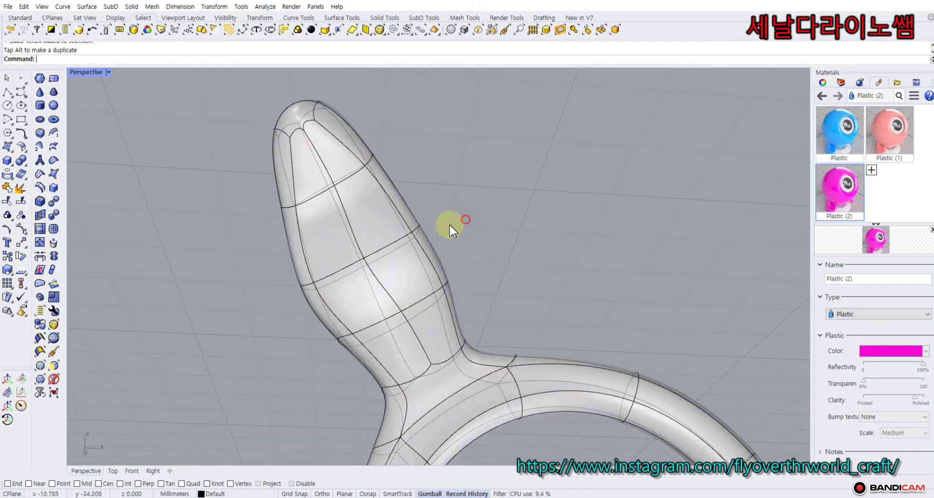
ctrl+shift+click(364, 258)
drag(389, 240, 398, 241)
Push two vertices of the front's middle edge inward along the Y axis, the lower one about 0.9 mm, to hollow the branch.
right_drag(444, 173, 424, 247)
ctrl+shift+click(359, 284)
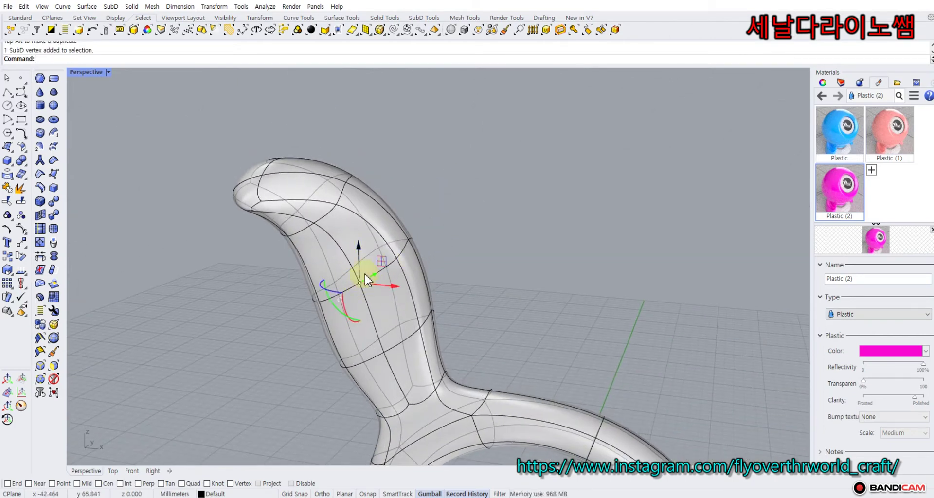
right_drag(359, 285, 421, 268)
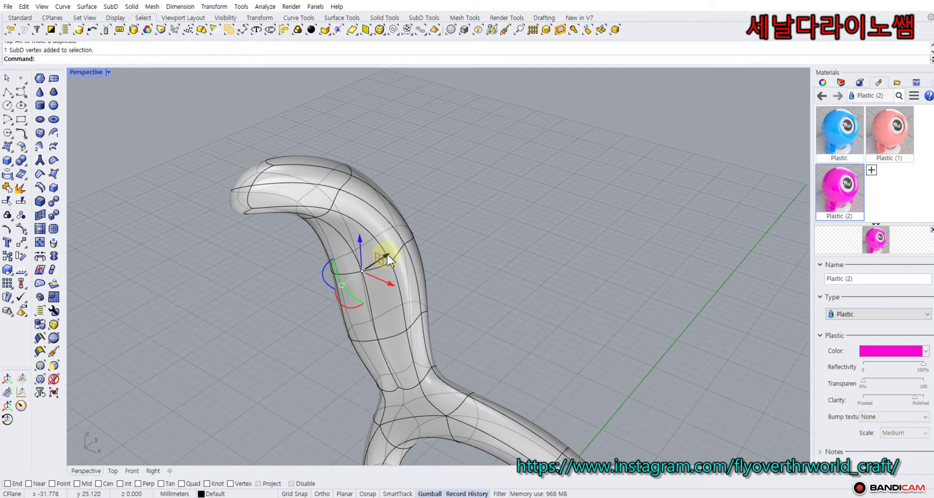
drag(389, 260, 402, 246)
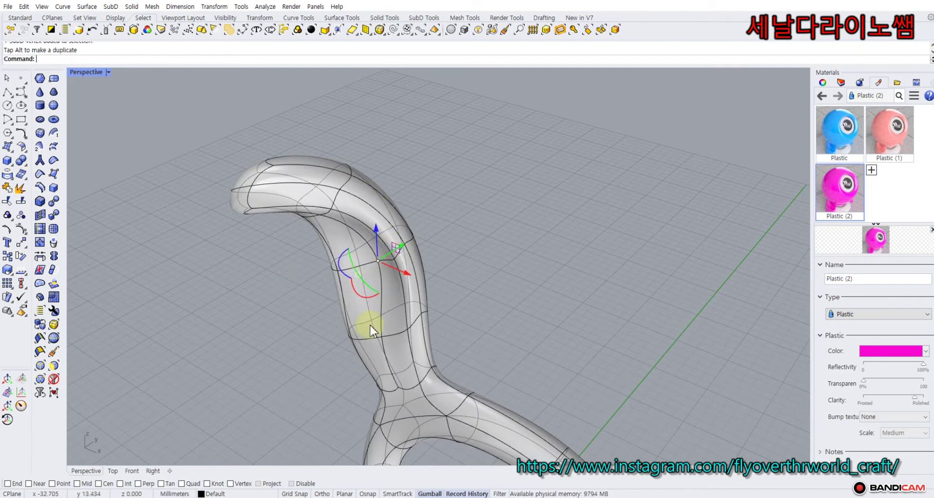
ctrl+shift+click(381, 340)
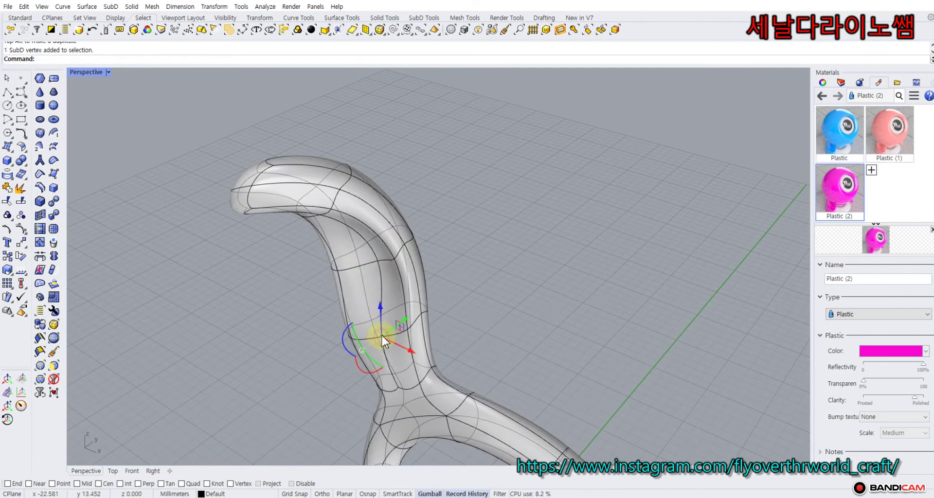
drag(410, 319, 412, 314)
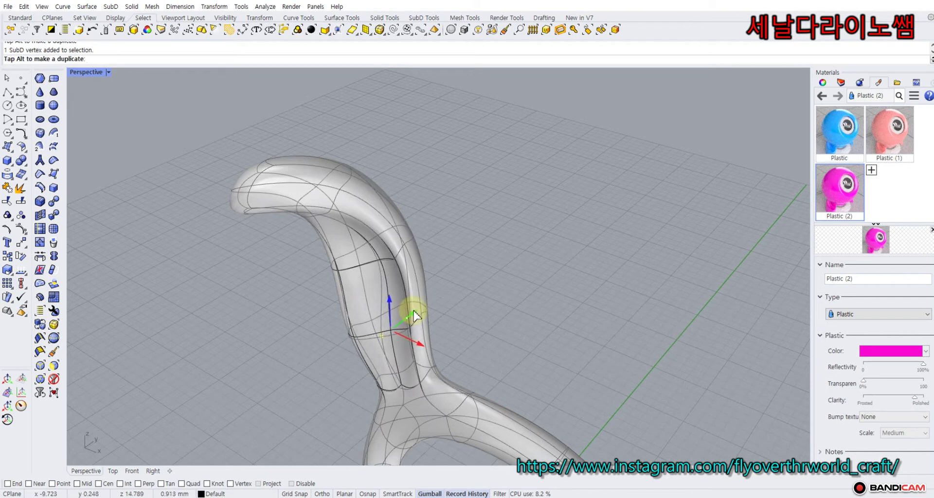
click(295, 283)
Shift one vertex near the branch's bend slightly upward and toward the back from a side view.
right_drag(296, 283, 371, 297)
ctrl+shift+click(357, 288)
right_drag(265, 301, 390, 276)
drag(469, 239, 461, 228)
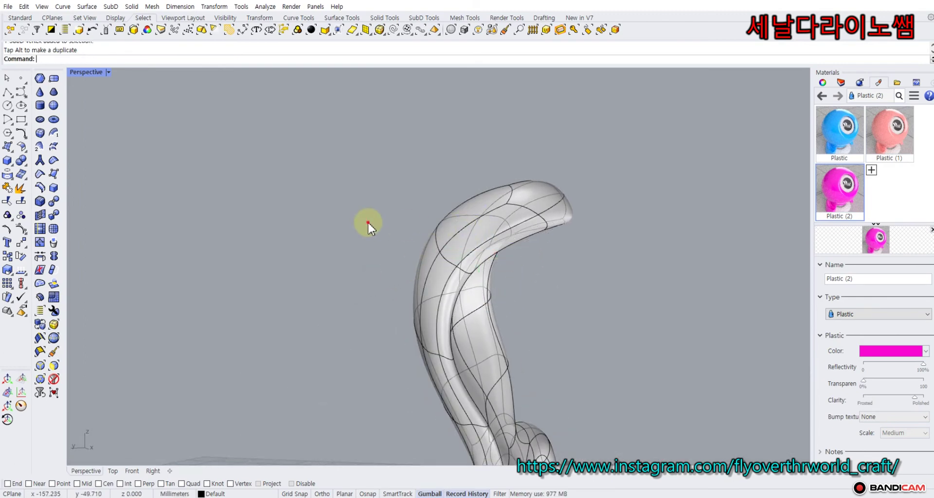
Move a side edge above the branch's base slightly outward along the X axis.
right_drag(367, 221, 285, 237)
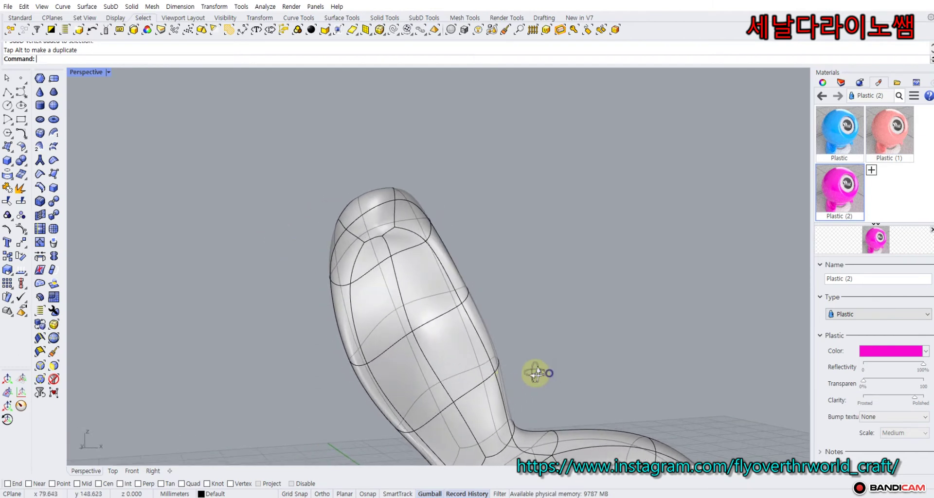
right_drag(536, 373, 488, 364)
click(484, 372)
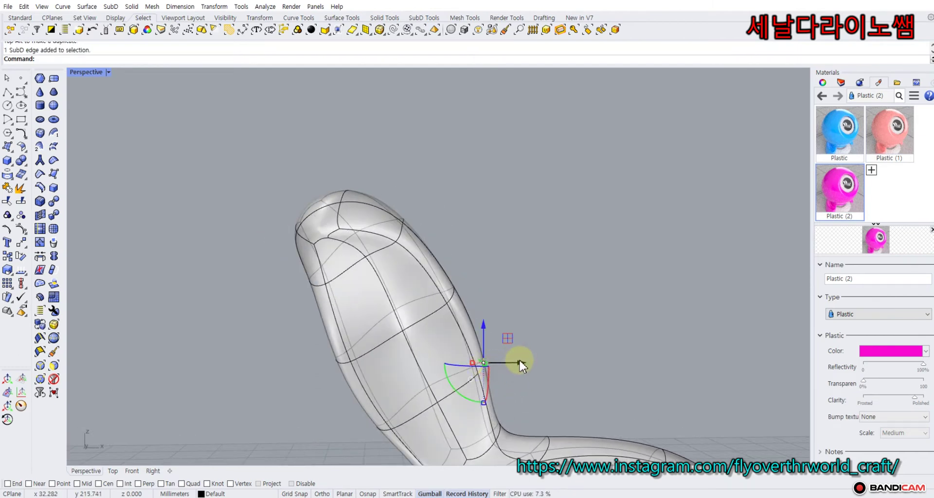
drag(519, 358, 523, 360)
click(509, 304)
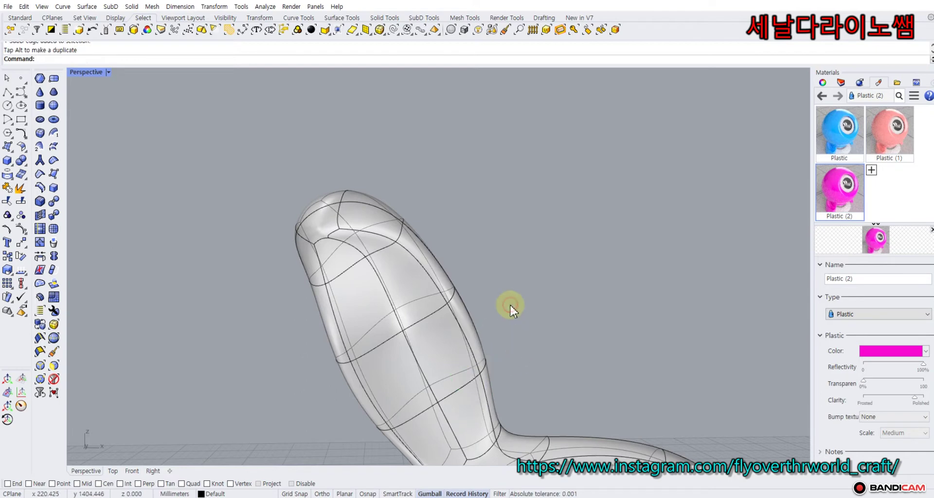
Restore the four-viewport layout and rotate all SubD components of the branch's tip slightly about the Y axis.
scroll(510, 304, down, 6)
right_drag(509, 304, 495, 214)
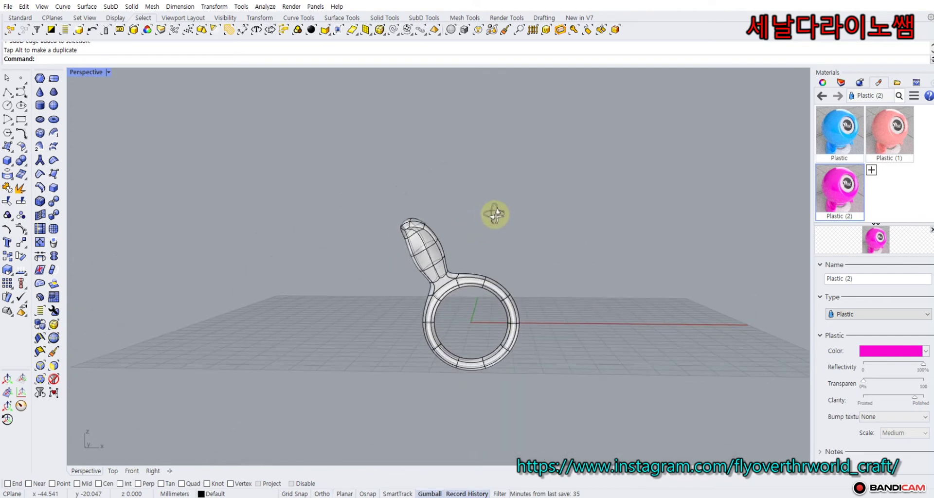
double_click(97, 72)
scroll(579, 155, up, 5)
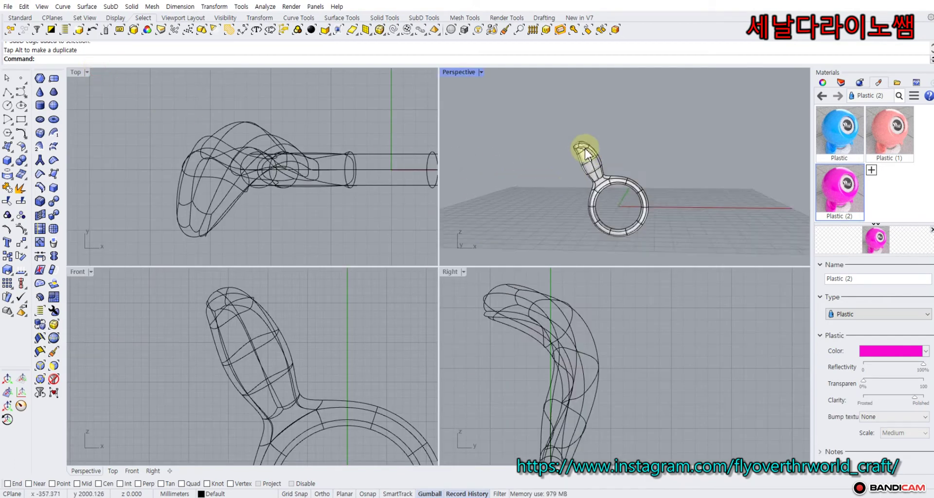
drag(519, 109, 603, 170)
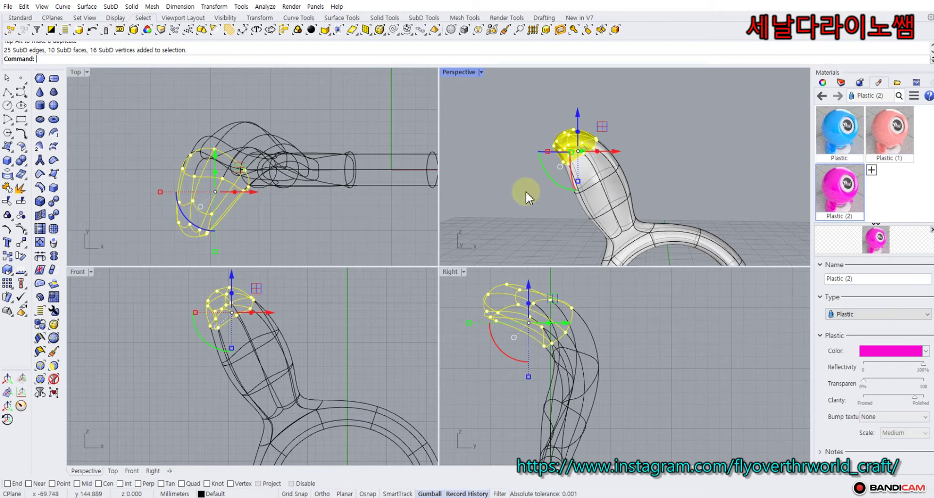
right_drag(525, 191, 535, 194)
drag(548, 193, 546, 182)
click(509, 186)
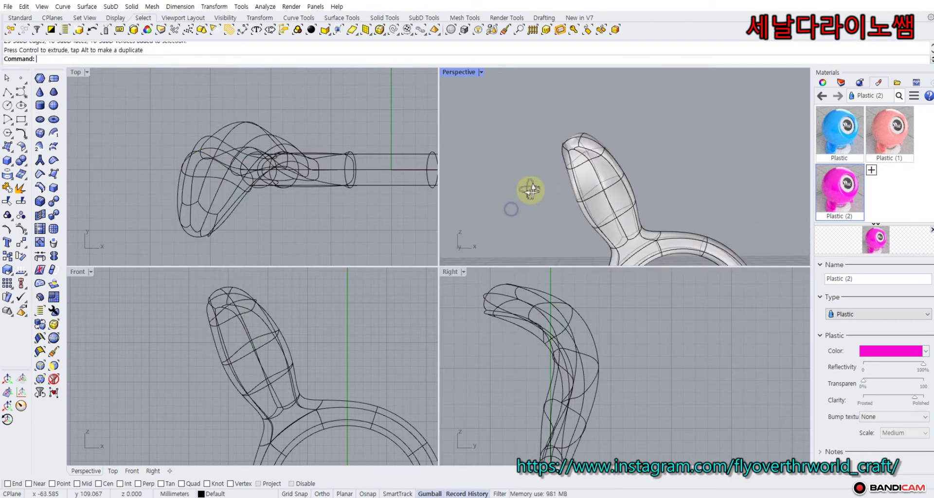